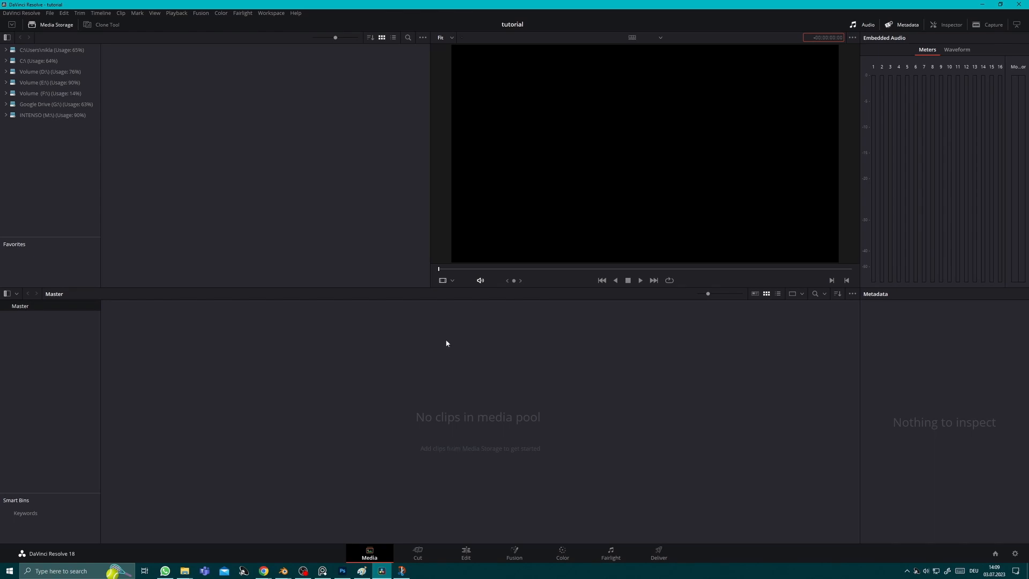
Look at the DaVinci Resolve 18 product page in the browser, then return to the tutorial project
{"action": "mouse_move", "coordinate": [264, 571]}
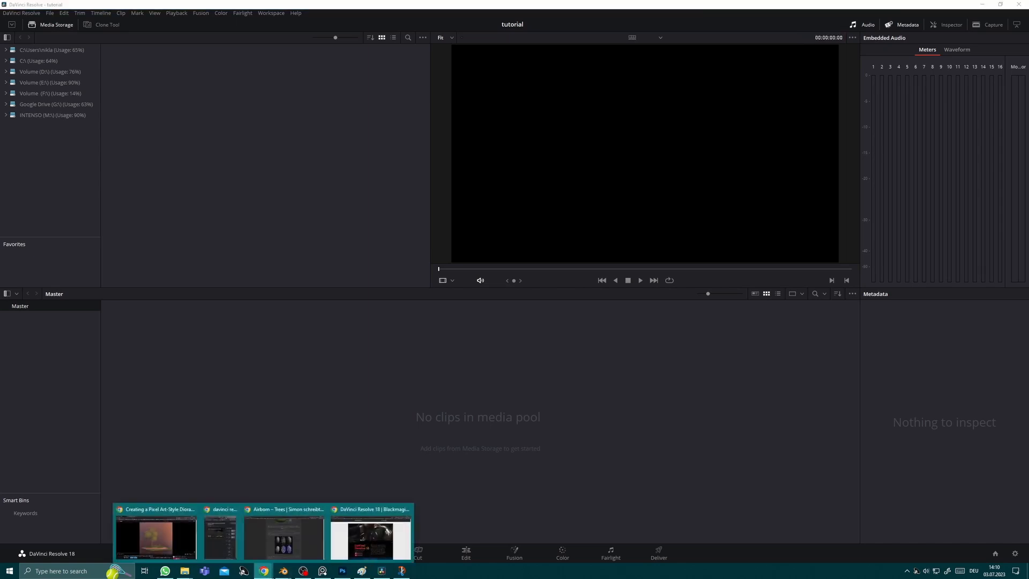
{"action": "left_click", "coordinate": [342, 532]}
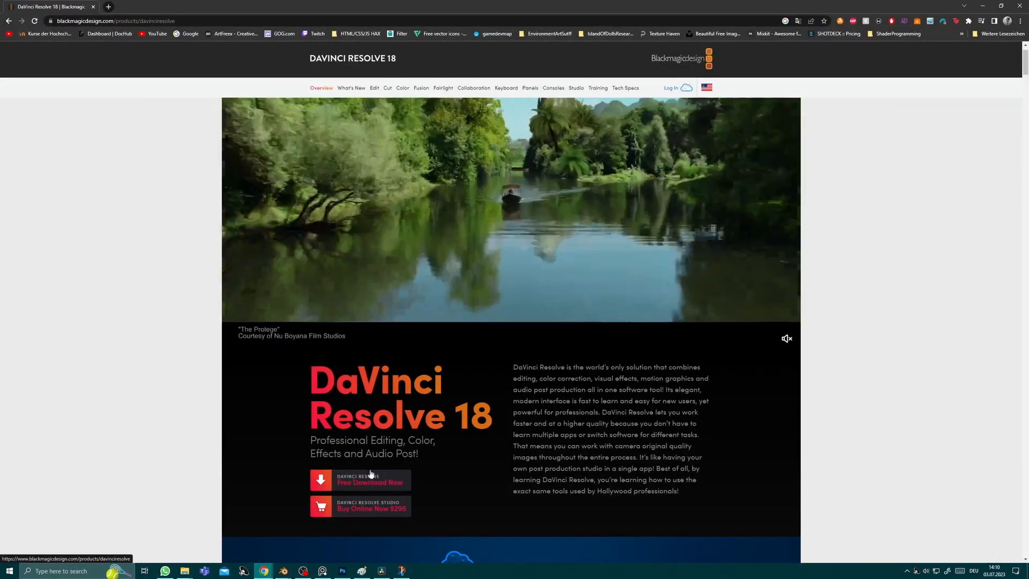
{"action": "left_click", "coordinate": [982, 6]}
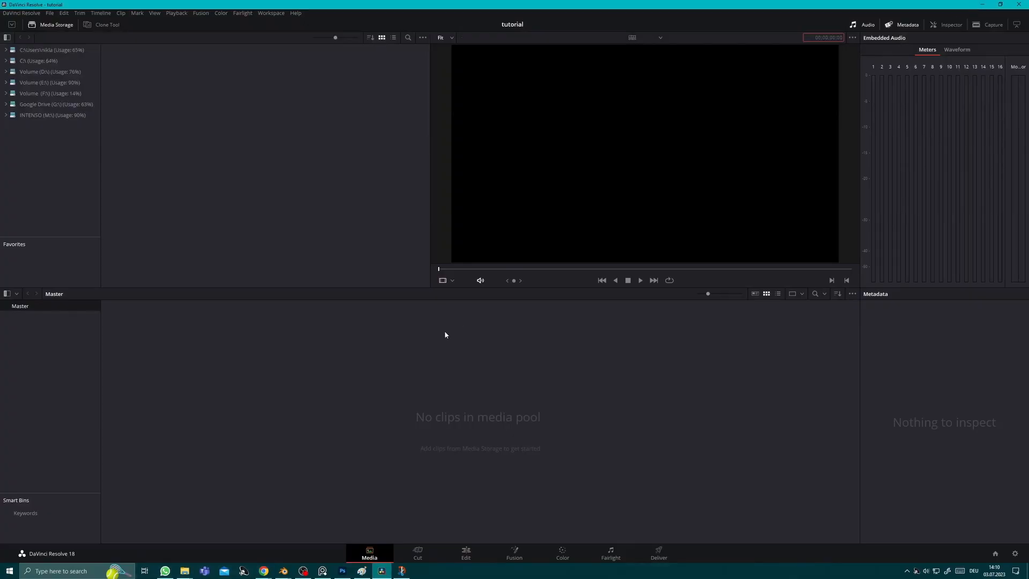
Import all the frame PNG images from the Tutorial frames folder into the media pool, checking the media storage's frame display options
{"action": "right_click", "coordinate": [342, 348]}
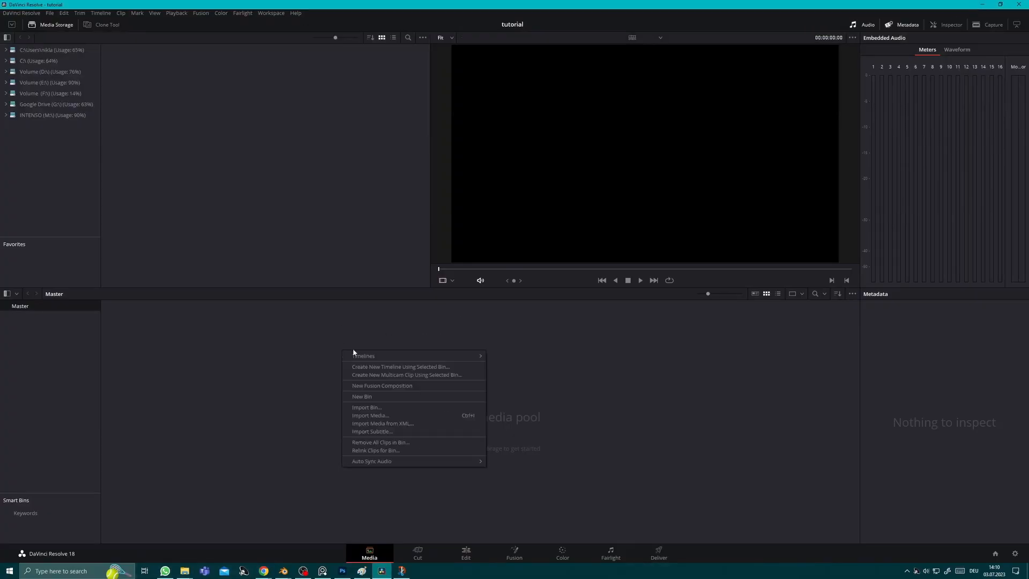
{"action": "left_click", "coordinate": [365, 416]}
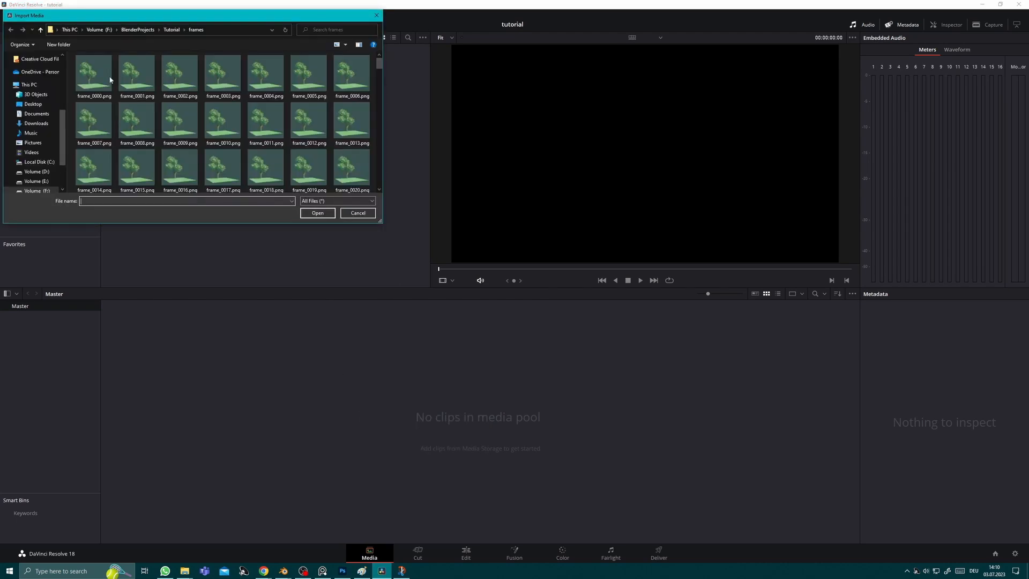
{"action": "left_click", "coordinate": [110, 81]}
{"action": "key", "text": "ctrl+a"}
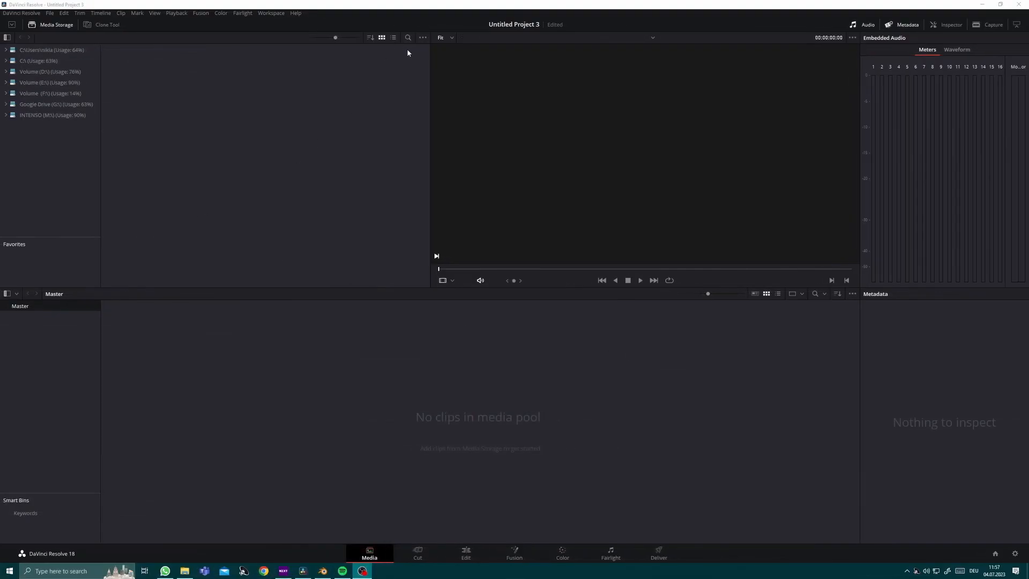
{"action": "left_click", "coordinate": [423, 38]}
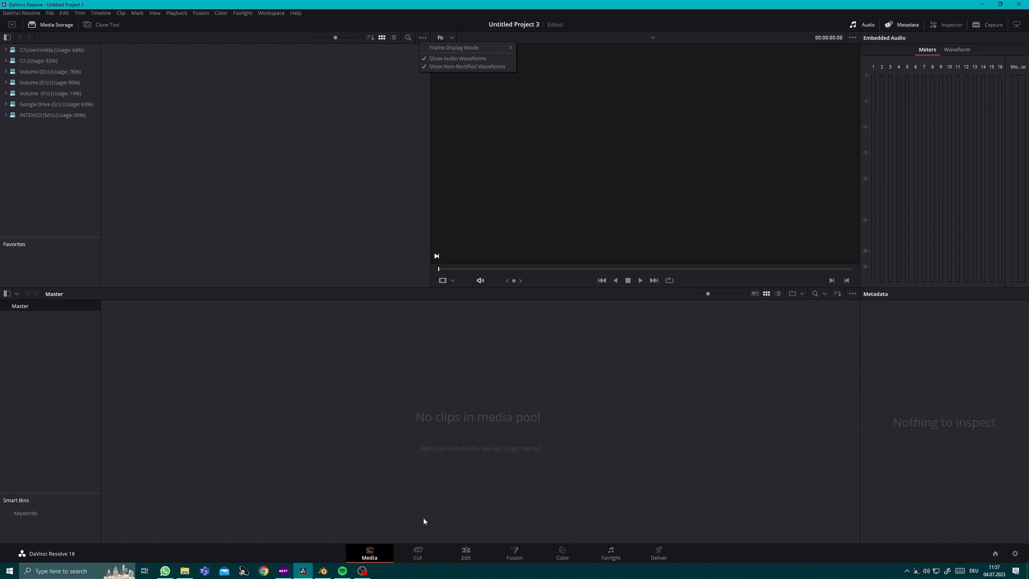
{"action": "mouse_move", "coordinate": [427, 51]}
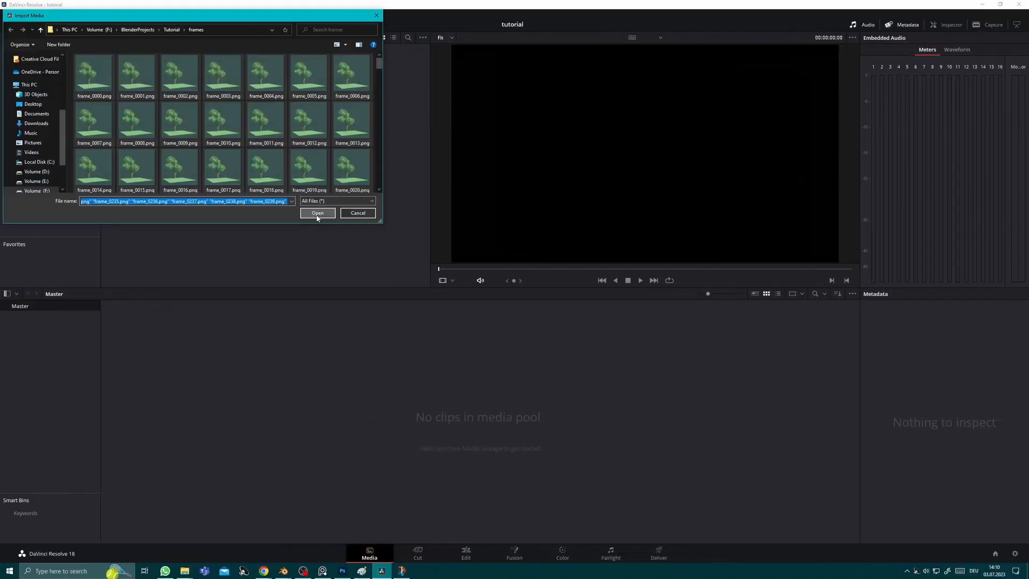
{"action": "left_click", "coordinate": [317, 213]}
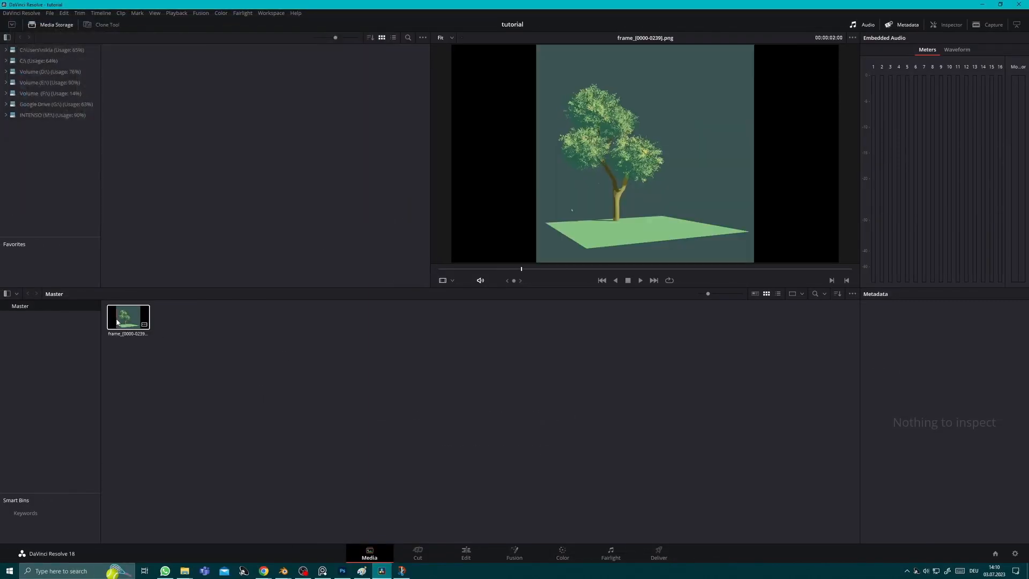
Place the frame_[0000-0239].png sequence at the start of a new timeline and play it back to inspect the tree
{"action": "left_click", "coordinate": [464, 552]}
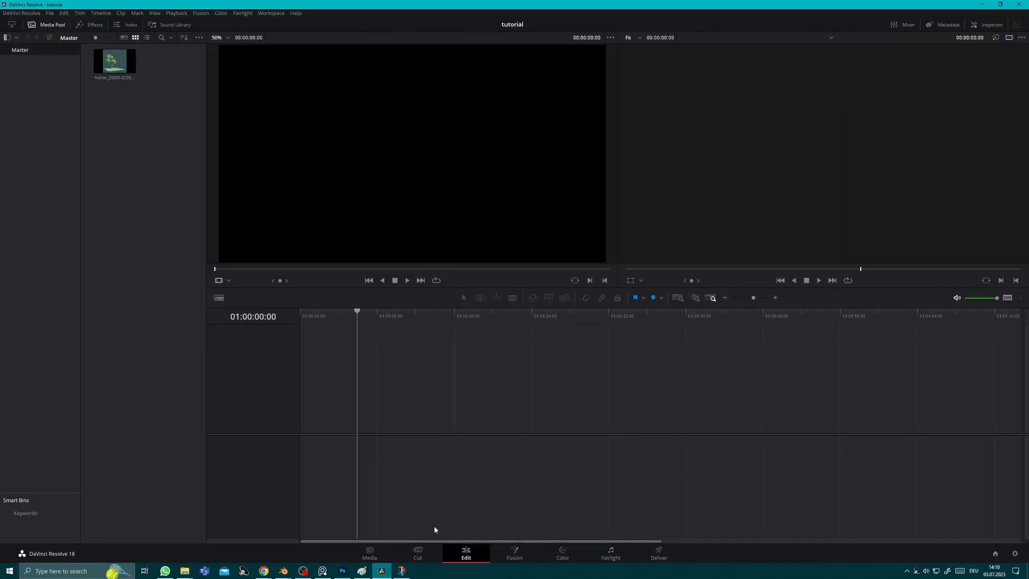
{"action": "left_click_drag", "start_coordinate": [114, 60], "coordinate": [315, 409]}
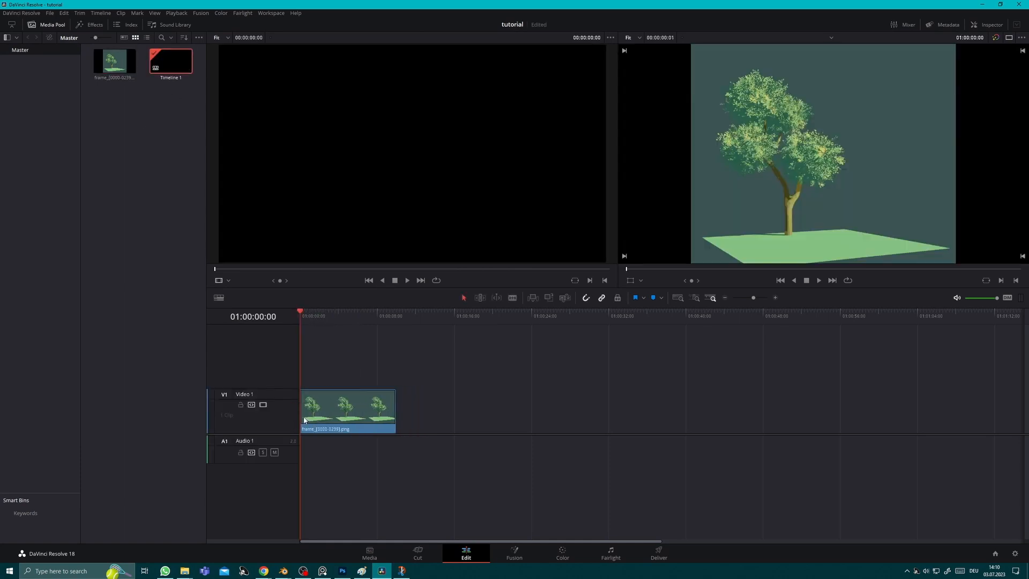
{"action": "key", "text": "space"}
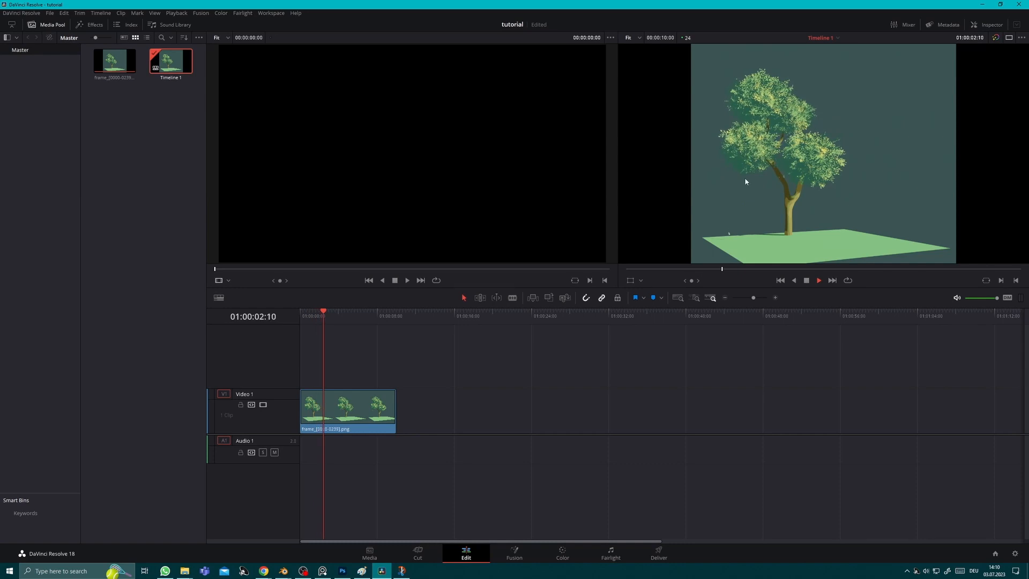
{"action": "scroll", "coordinate": [745, 173], "scroll_direction": "up", "scroll_amount": 2}
{"action": "scroll", "coordinate": [684, 241], "scroll_direction": "up", "scroll_amount": 2}
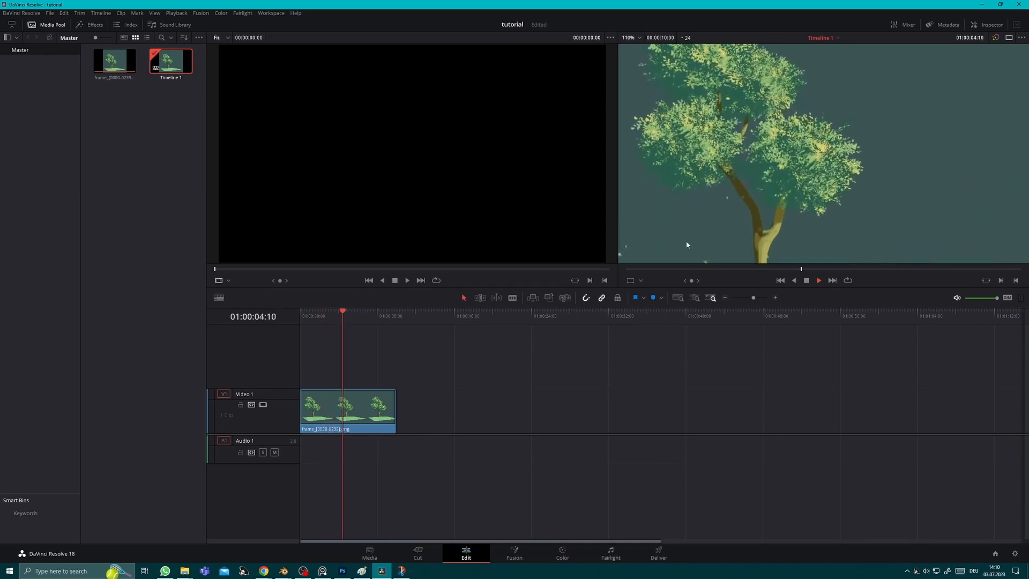
{"action": "key", "text": "space"}
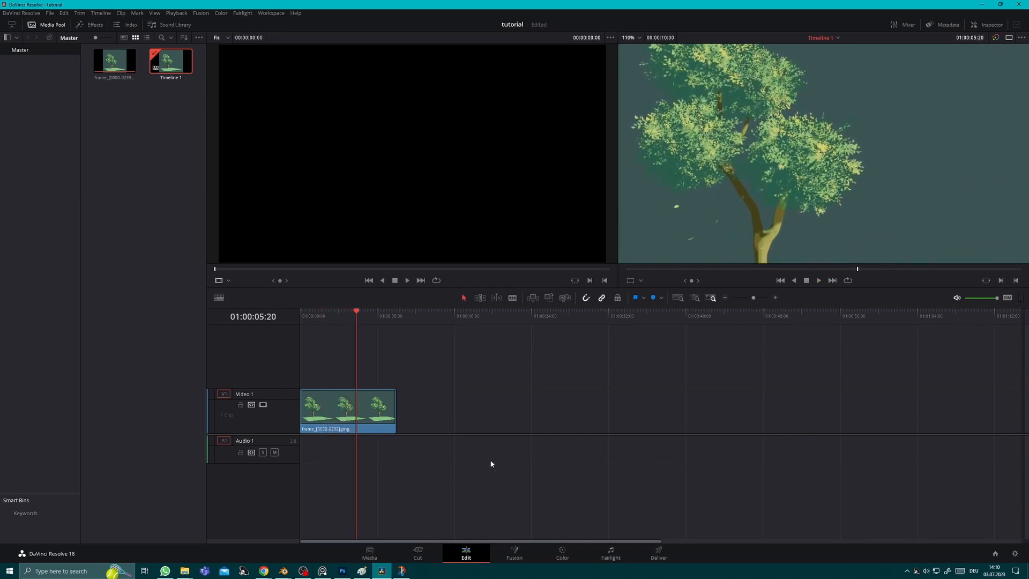
Open the clip in Fusion and rearrange its media input and output nodes with room between them
{"action": "left_click", "coordinate": [522, 552]}
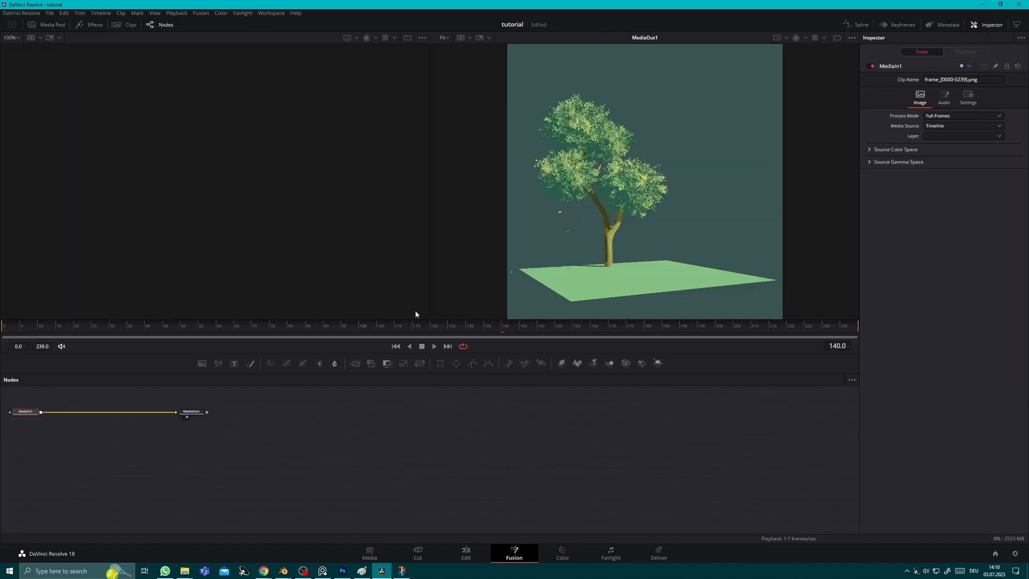
{"action": "left_click_drag", "start_coordinate": [186, 426], "coordinate": [499, 504]}
{"action": "left_click_drag", "start_coordinate": [393, 433], "coordinate": [392, 457]}
{"action": "left_click_drag", "start_coordinate": [394, 512], "coordinate": [391, 435]}
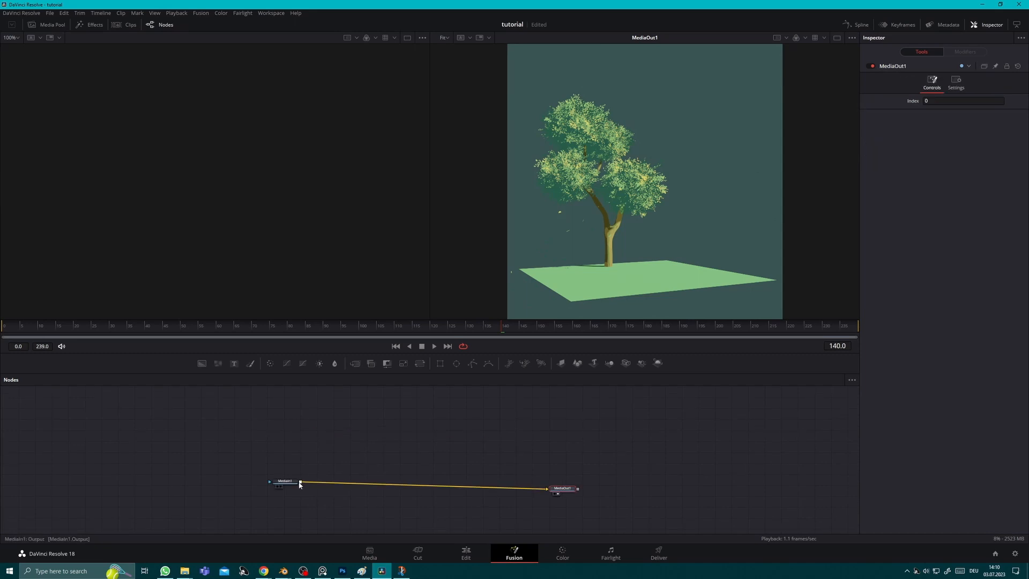
Add a Transform node and connect it between the media input and the media output
{"action": "right_click", "coordinate": [327, 446]}
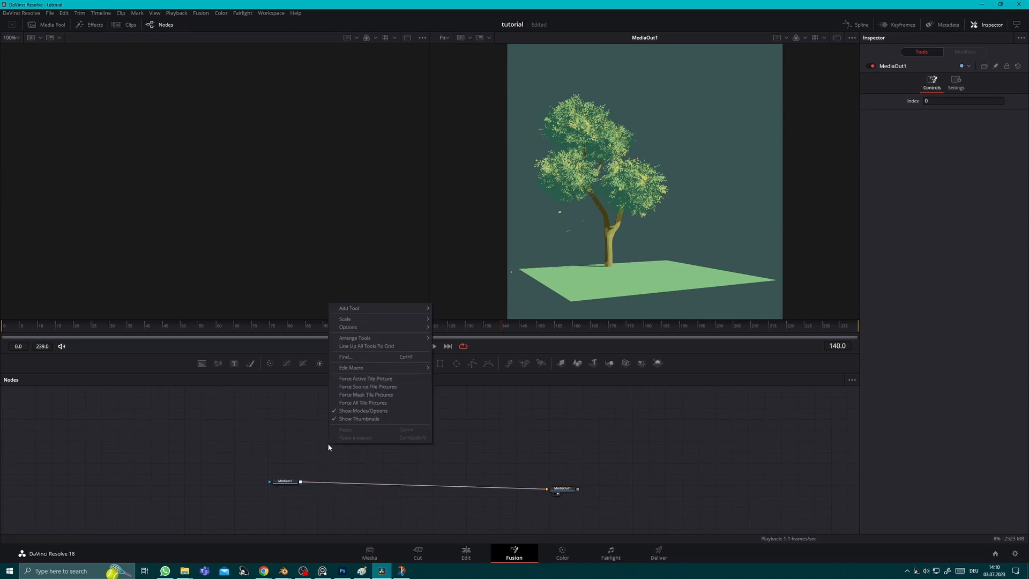
{"action": "mouse_move", "coordinate": [355, 312]}
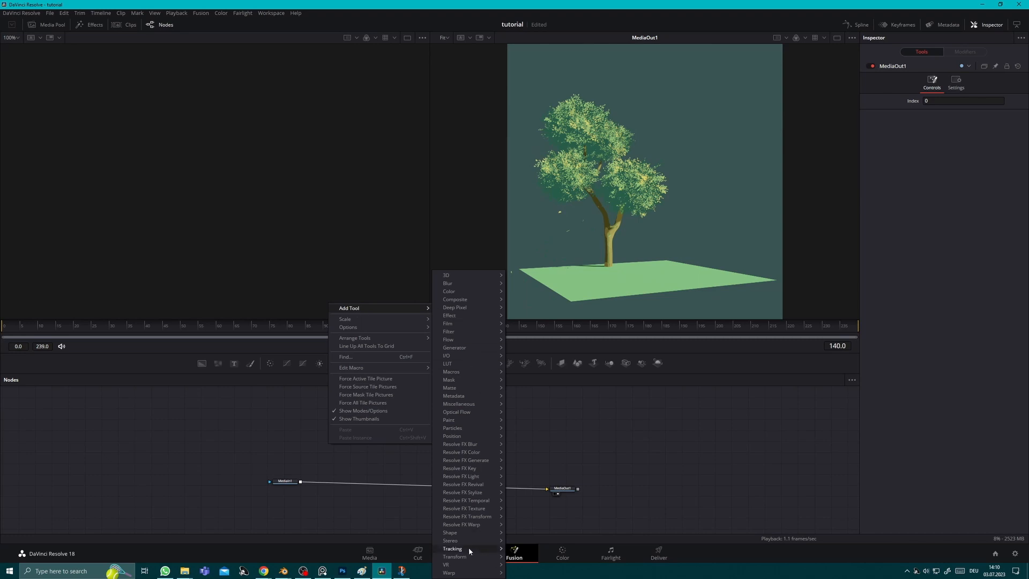
{"action": "mouse_move", "coordinate": [470, 556]}
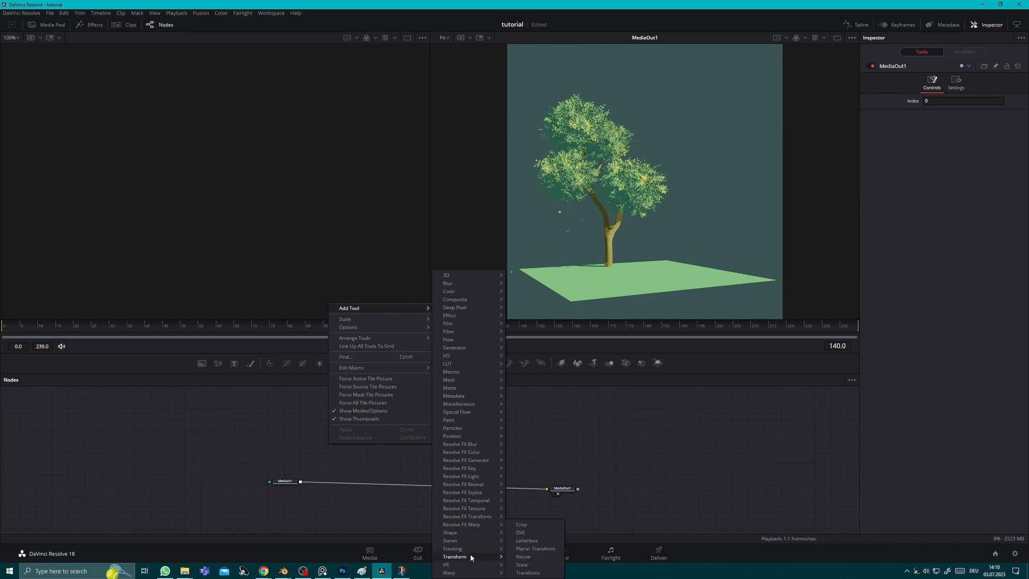
{"action": "left_click", "coordinate": [526, 573]}
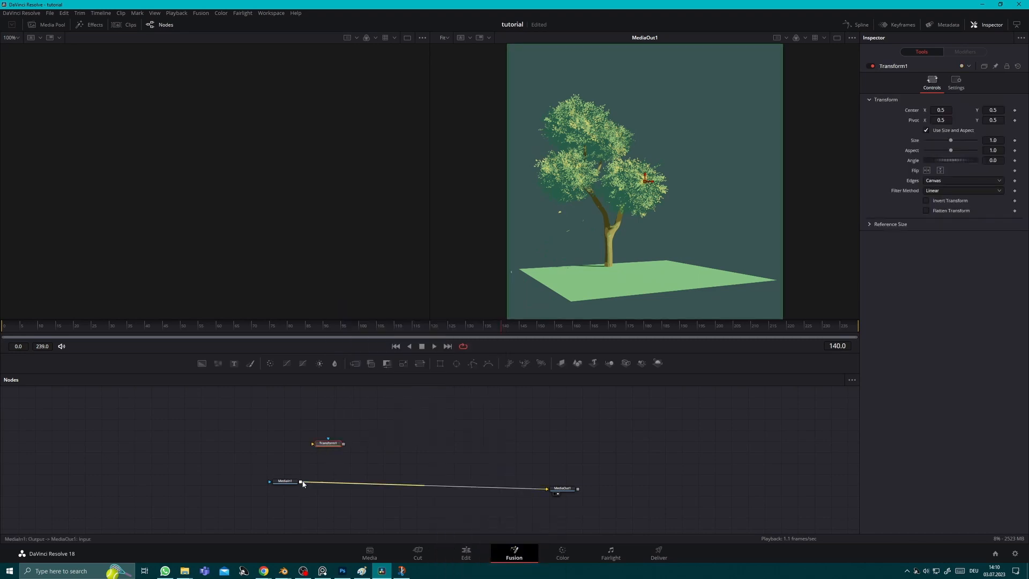
{"action": "left_click_drag", "start_coordinate": [298, 482], "coordinate": [548, 489]}
{"action": "left_click", "coordinate": [330, 447]}
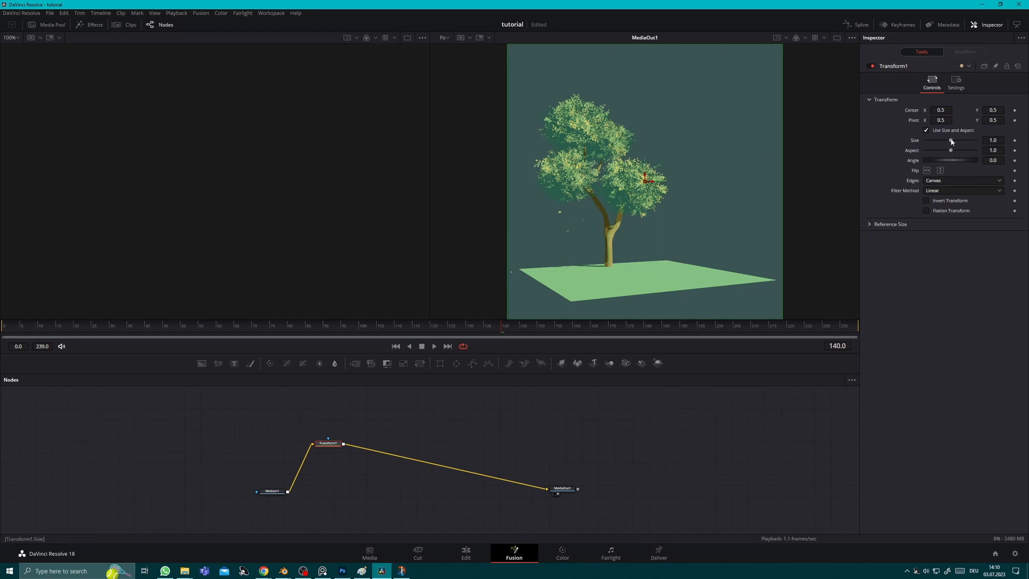
Scale the image down by setting the Transform node's size to 0.4 and enable Flatten Transform
{"action": "left_click_drag", "start_coordinate": [951, 139], "coordinate": [936, 142]}
{"action": "left_click", "coordinate": [998, 141]}
{"action": "key", "text": "BackSpace"}
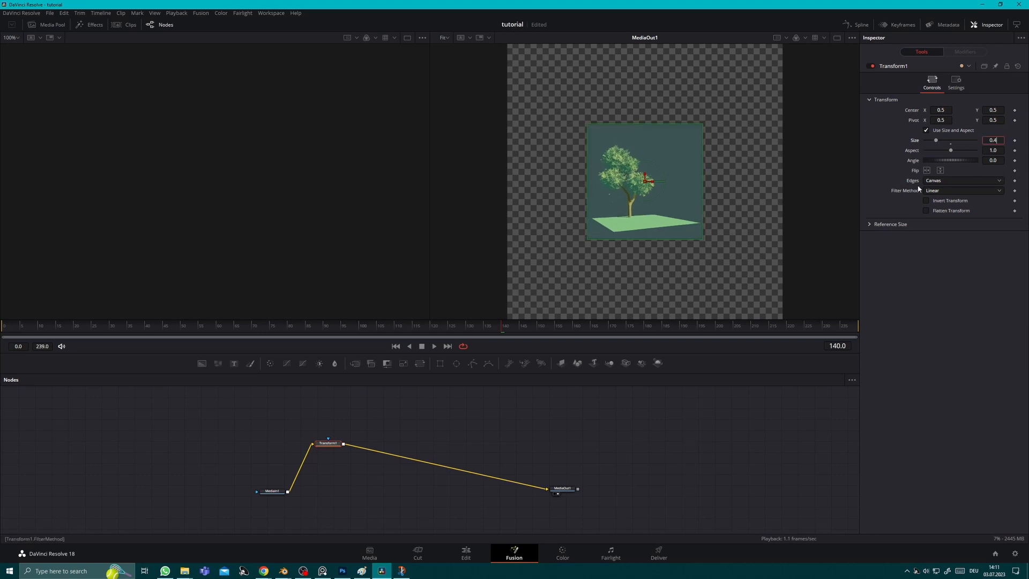
{"action": "key", "text": "Tab"}
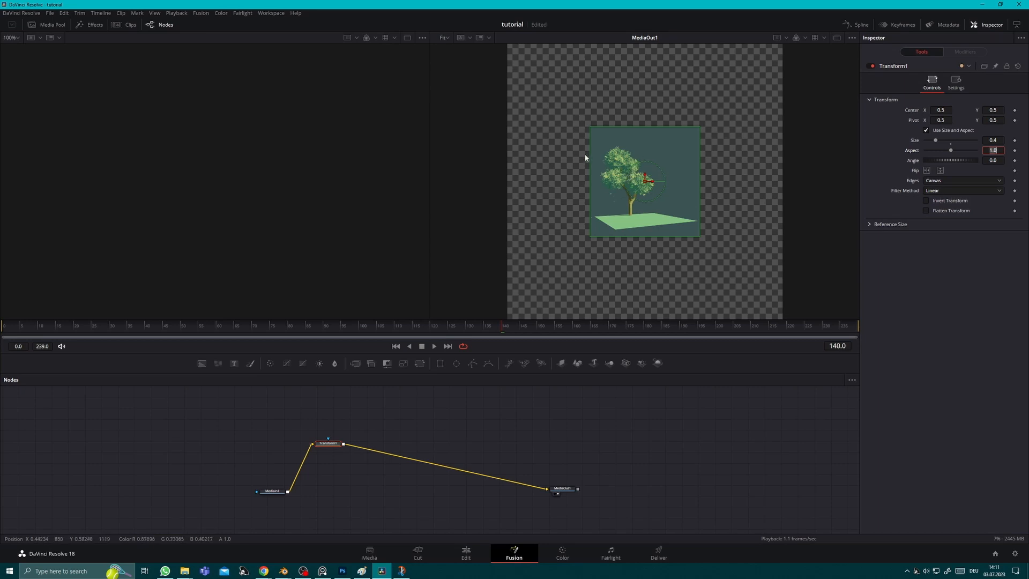
{"action": "left_click", "coordinate": [927, 210]}
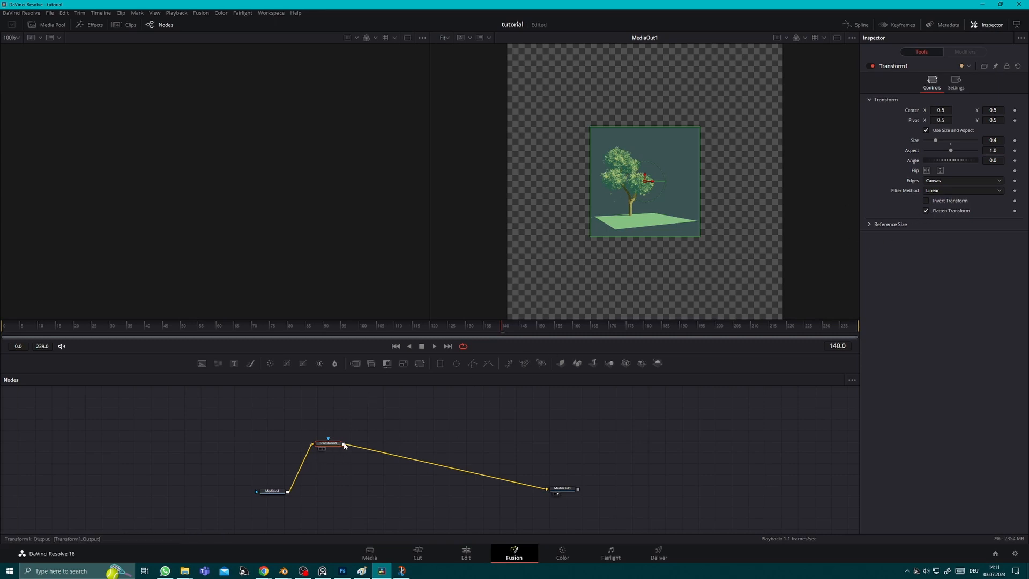
Add a second Transform node between the first one and the media output, and set its size to about 2.52
{"action": "left_click_drag", "start_coordinate": [344, 445], "coordinate": [409, 431]}
{"action": "right_click", "coordinate": [409, 431]}
{"action": "mouse_move", "coordinate": [432, 437]}
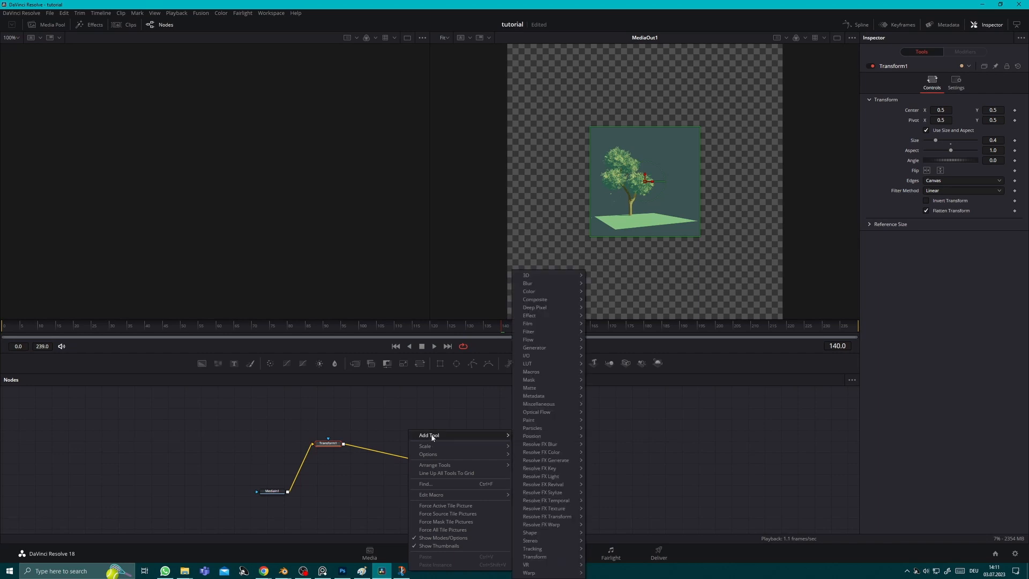
{"action": "mouse_move", "coordinate": [565, 556]}
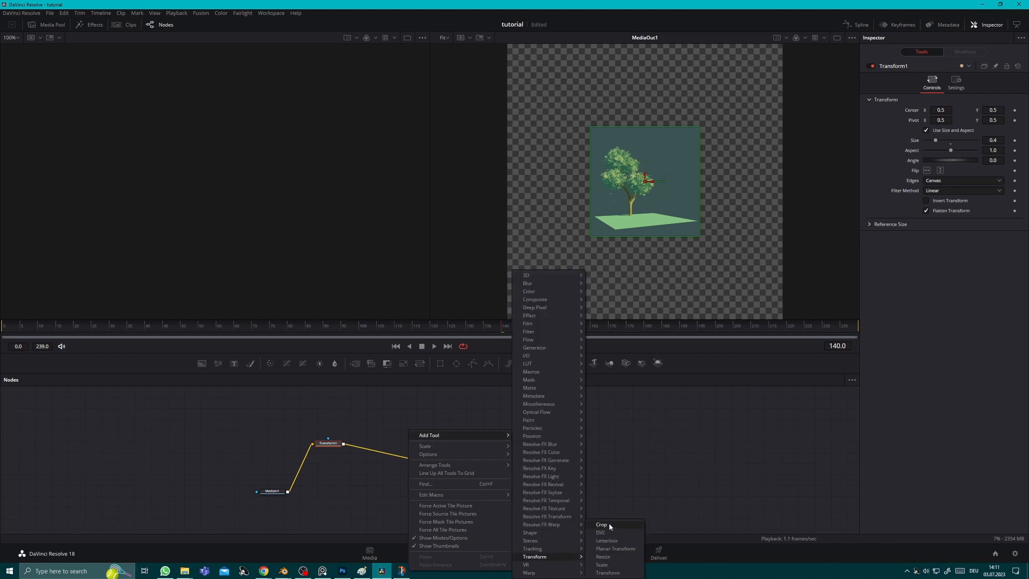
{"action": "left_click", "coordinate": [604, 572]}
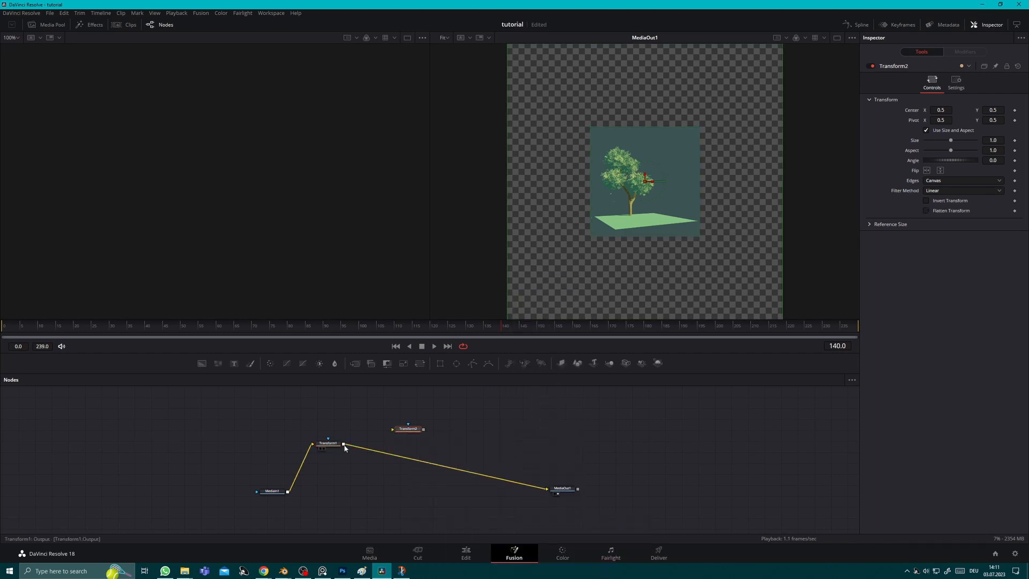
{"action": "left_click_drag", "start_coordinate": [344, 444], "coordinate": [391, 429]}
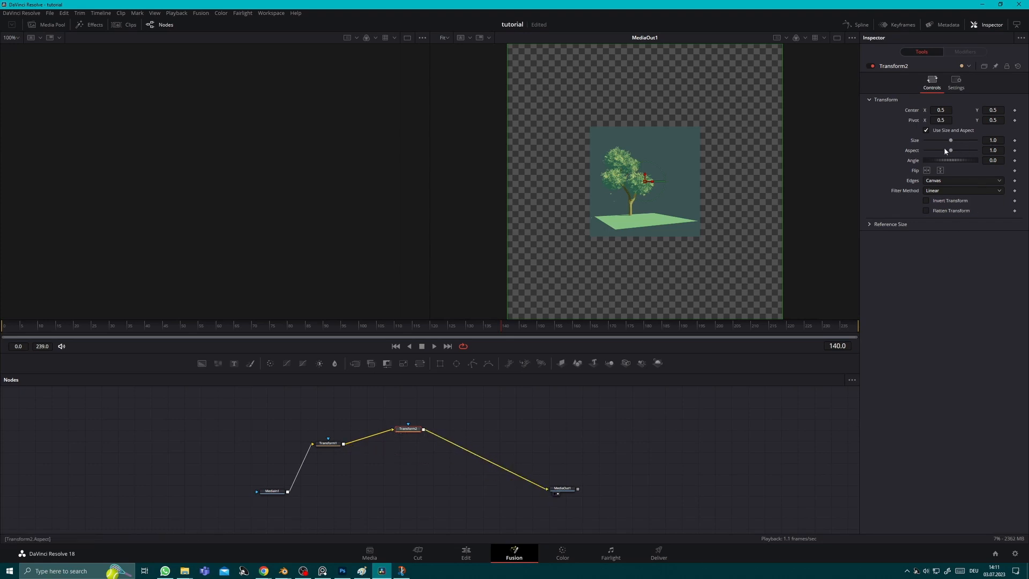
{"action": "left_click_drag", "start_coordinate": [950, 140], "coordinate": [960, 139]}
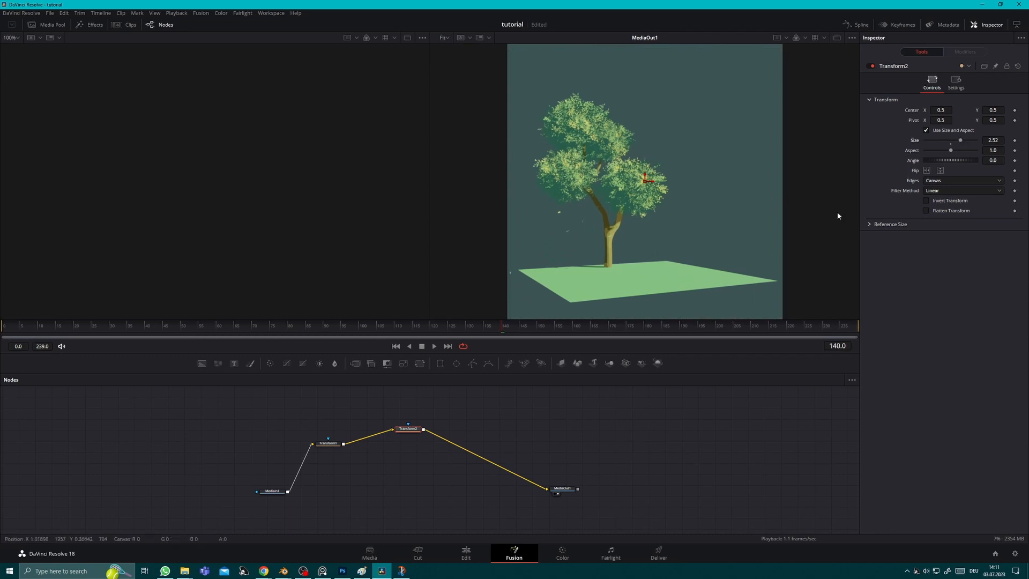
Set the filter method of both Transform nodes to Nearest Neighbor and inspect the tree in the viewer
{"action": "left_click", "coordinate": [327, 442]}
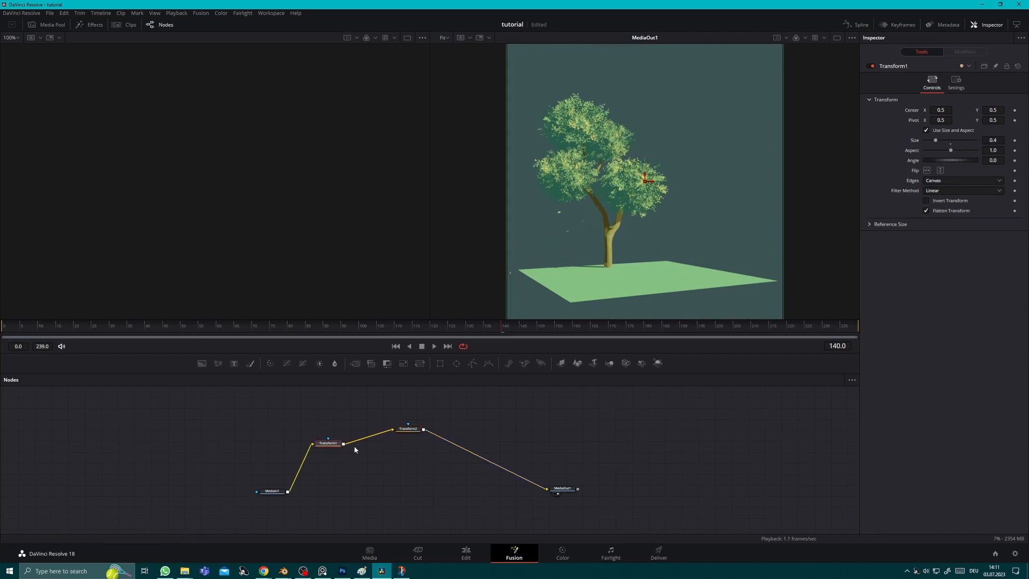
{"action": "left_click", "coordinate": [951, 192]}
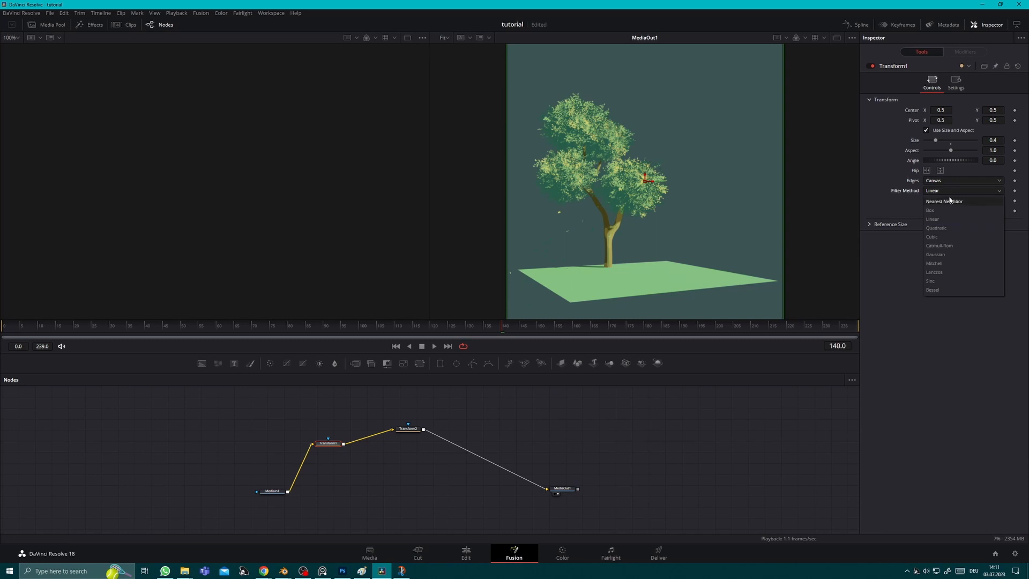
{"action": "left_click", "coordinate": [945, 201]}
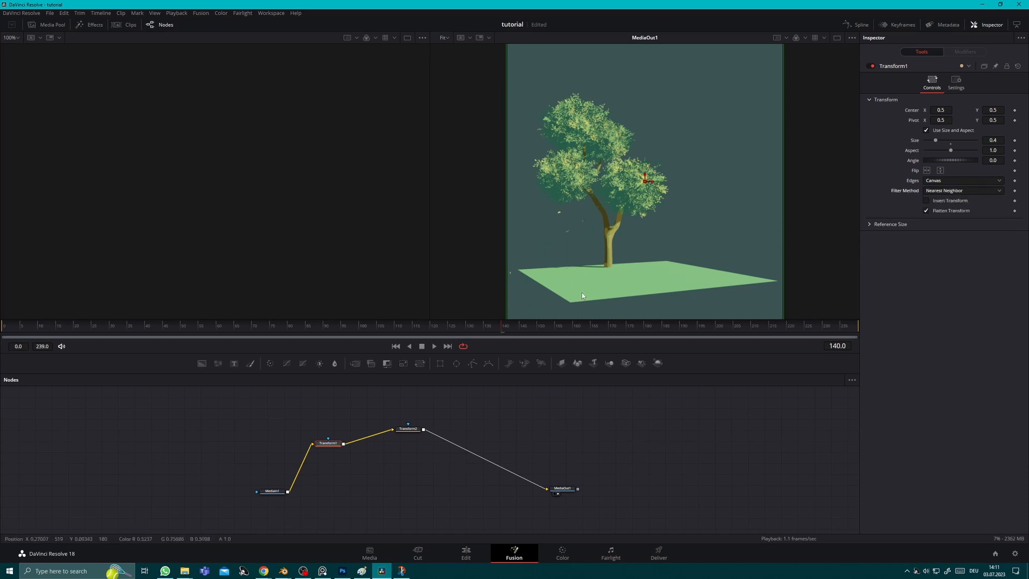
{"action": "left_click", "coordinate": [409, 430]}
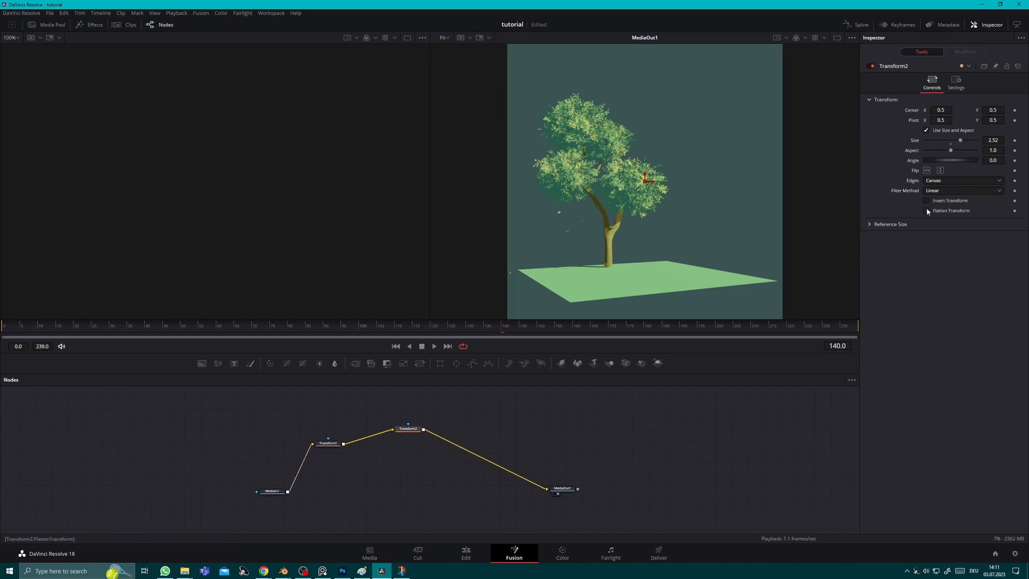
{"action": "left_click", "coordinate": [941, 190]}
{"action": "left_click", "coordinate": [946, 201]}
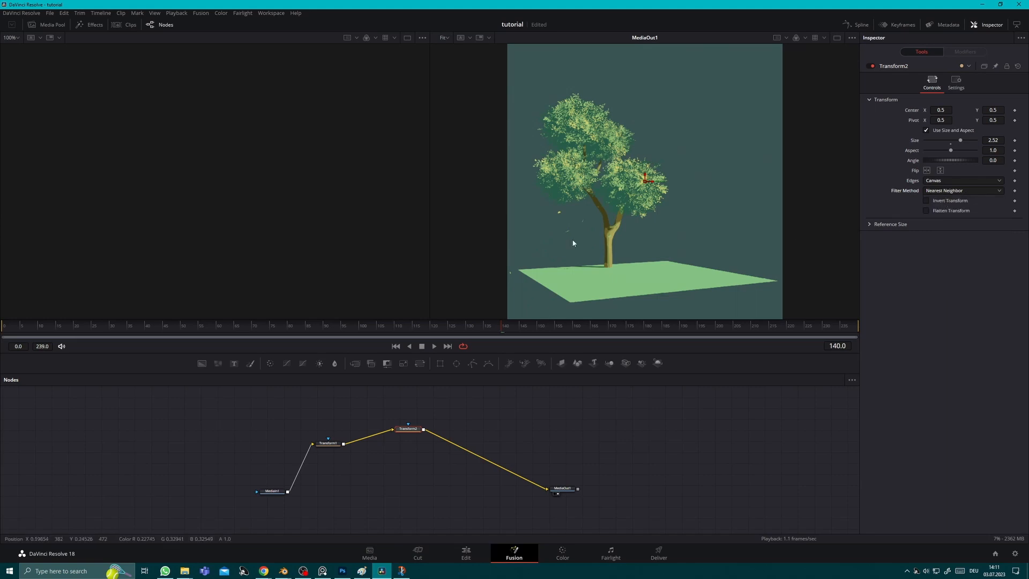
{"action": "scroll", "coordinate": [591, 179], "scroll_direction": "up", "scroll_amount": 2}
{"action": "scroll", "coordinate": [590, 179], "scroll_direction": "down", "scroll_amount": 3}
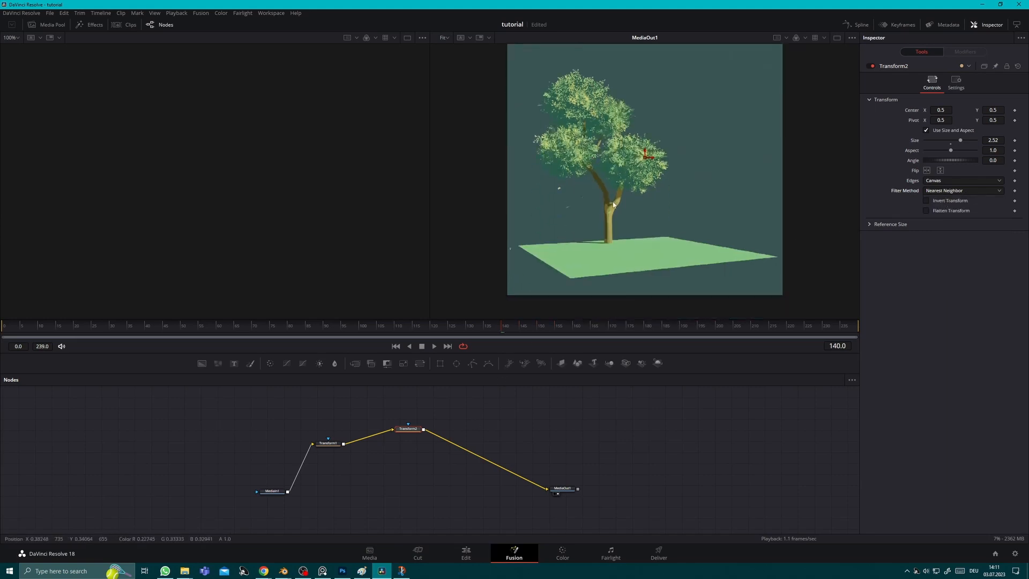
Inspect the tree's pixelation during playback and reduce the first Transform node's size to 0.3
{"action": "scroll", "coordinate": [613, 204], "scroll_direction": "up", "scroll_amount": 3}
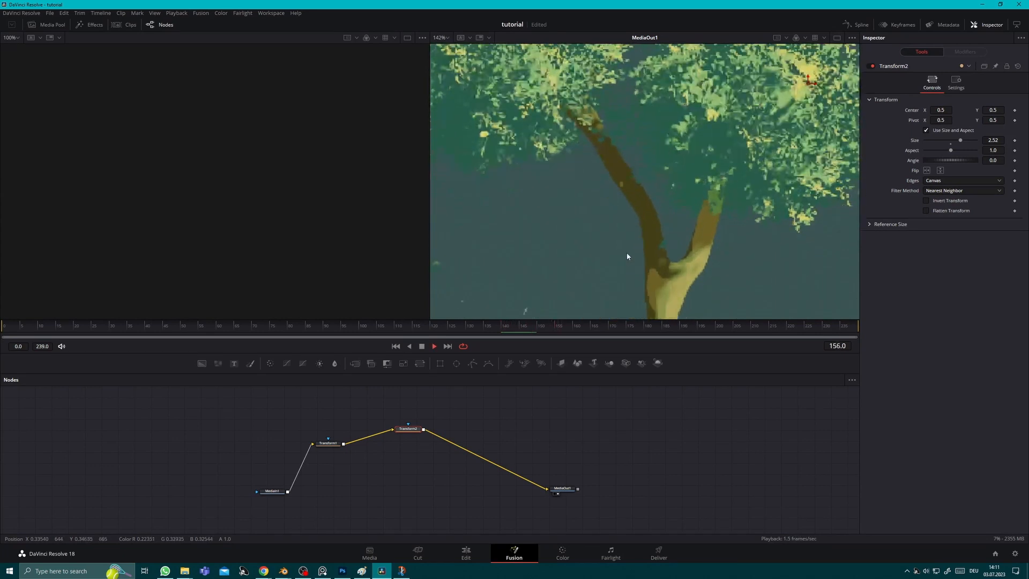
{"action": "scroll", "coordinate": [620, 231], "scroll_direction": "down", "scroll_amount": 3}
{"action": "scroll", "coordinate": [620, 236], "scroll_direction": "up", "scroll_amount": 2}
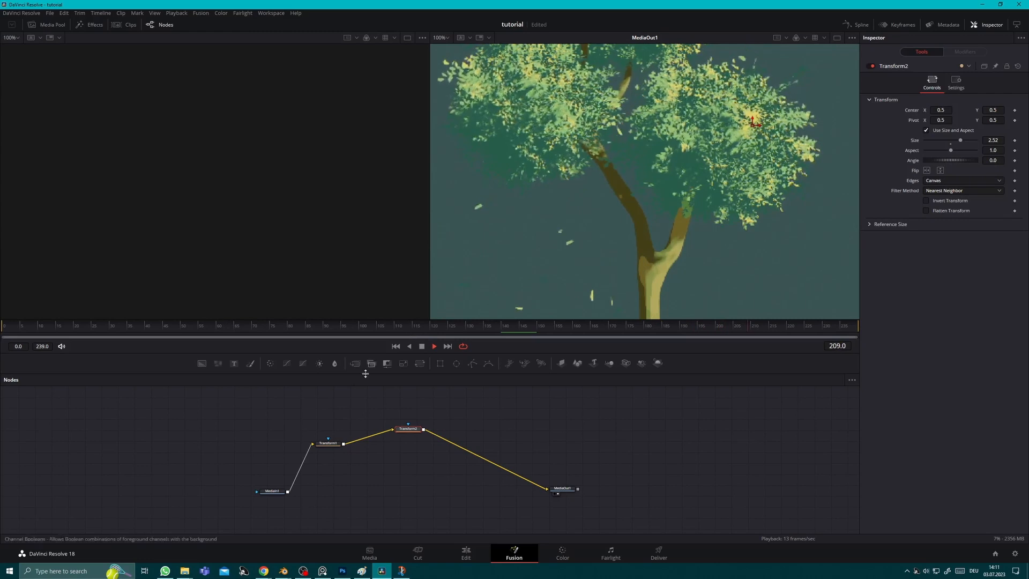
{"action": "left_click", "coordinate": [329, 444]}
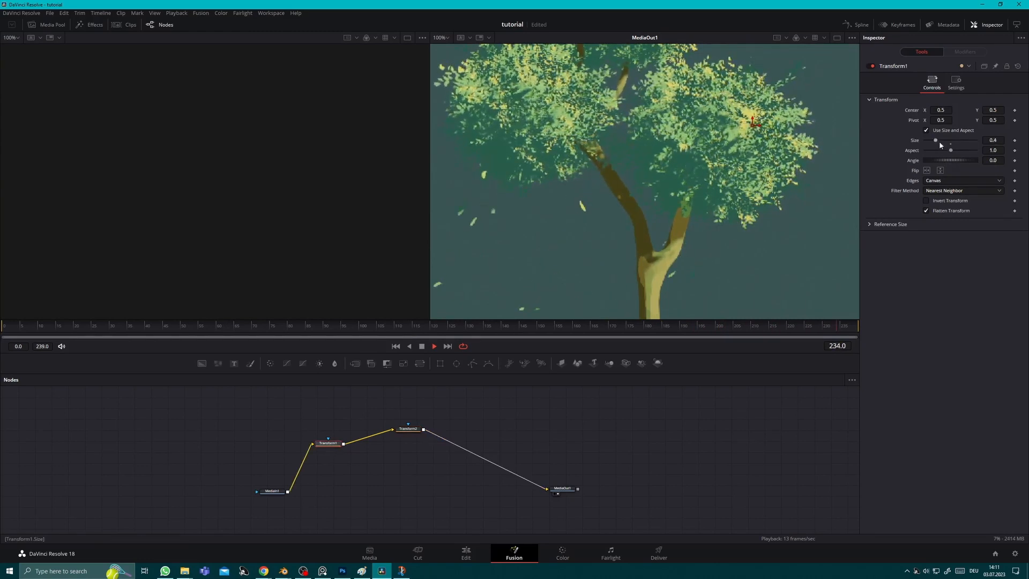
{"action": "left_click_drag", "start_coordinate": [937, 141], "coordinate": [932, 141]}
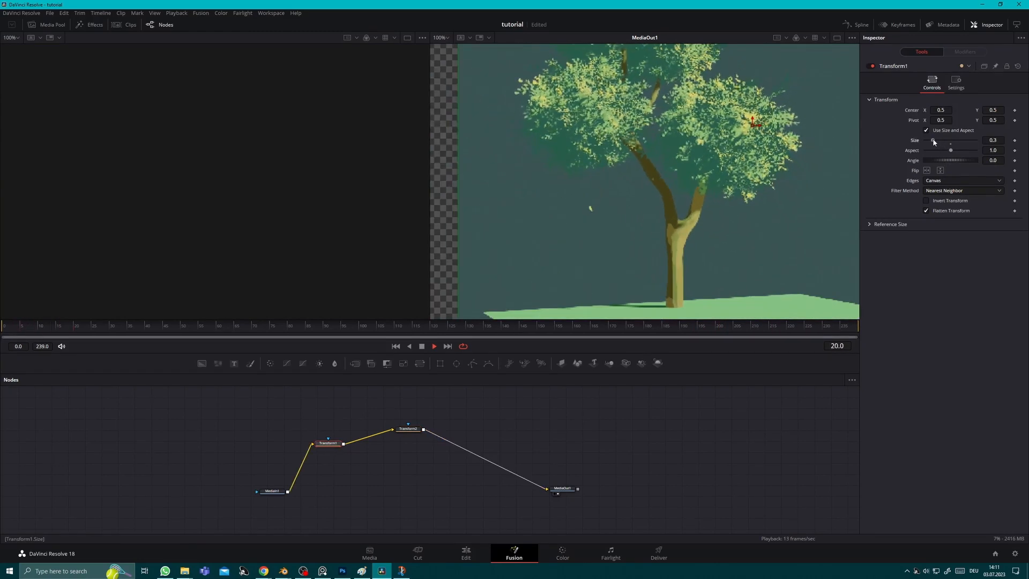
Increase the second Transform node's size to about 3.35 to scale the reduced tree image back up
{"action": "left_click", "coordinate": [406, 429]}
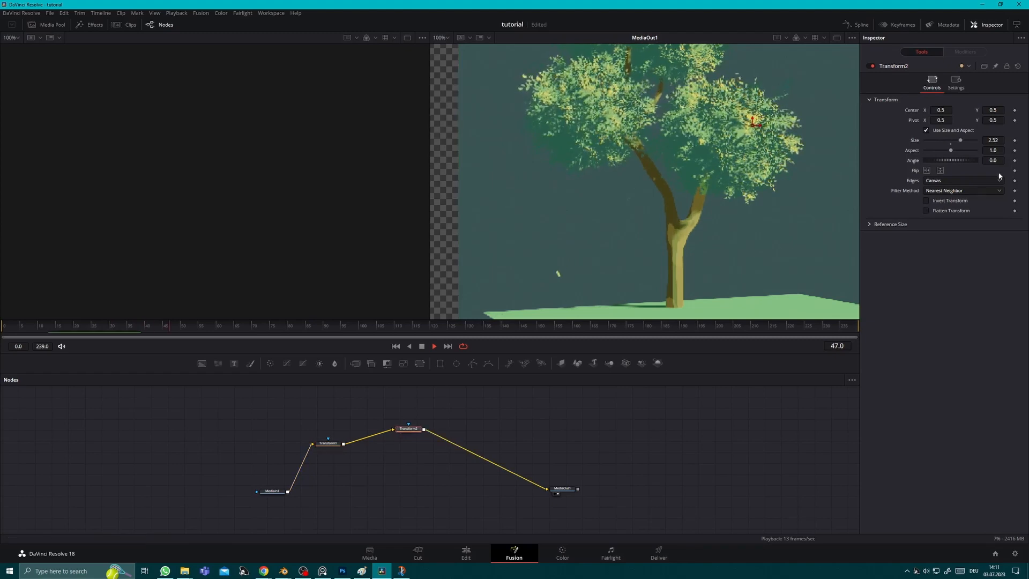
{"action": "left_click_drag", "start_coordinate": [954, 140], "coordinate": [962, 141]}
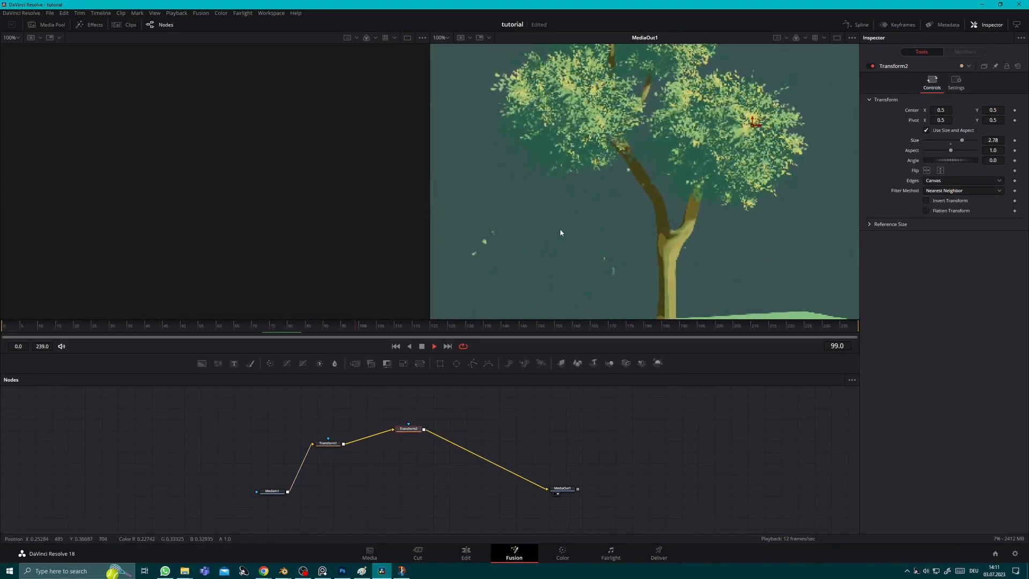
{"action": "scroll", "coordinate": [564, 220], "scroll_direction": "down", "scroll_amount": 5}
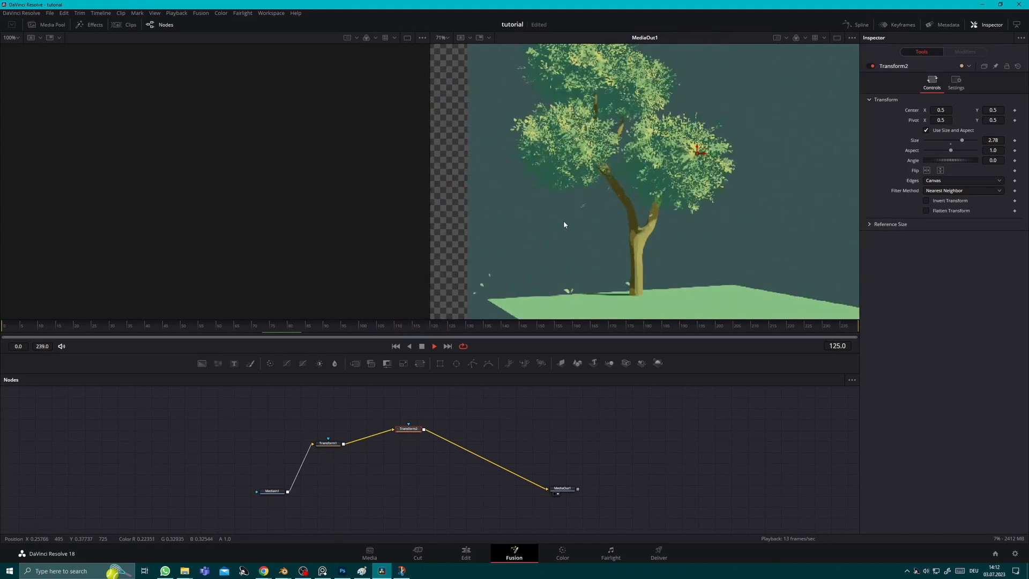
{"action": "scroll", "coordinate": [624, 262], "scroll_direction": "up", "scroll_amount": 2}
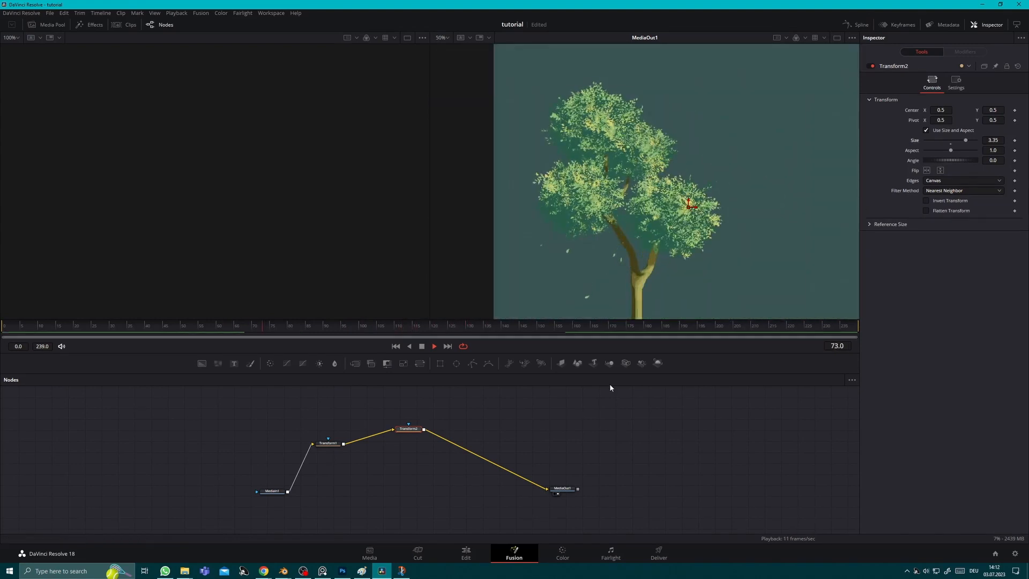
Open the Deliver page and name the custom export file Tutorial
{"action": "left_click", "coordinate": [657, 555]}
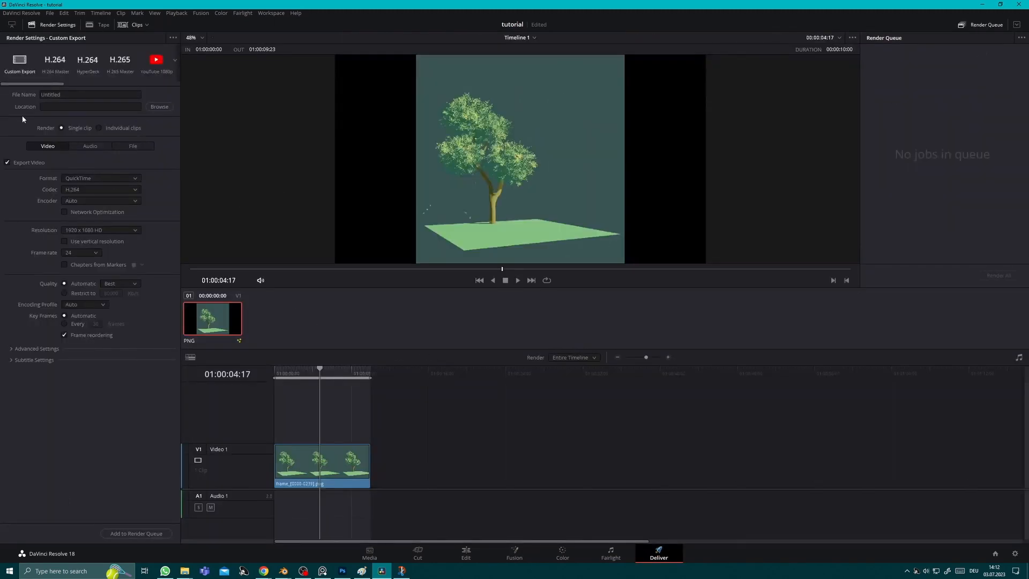
{"action": "left_click", "coordinate": [17, 64]}
{"action": "left_click", "coordinate": [79, 95]}
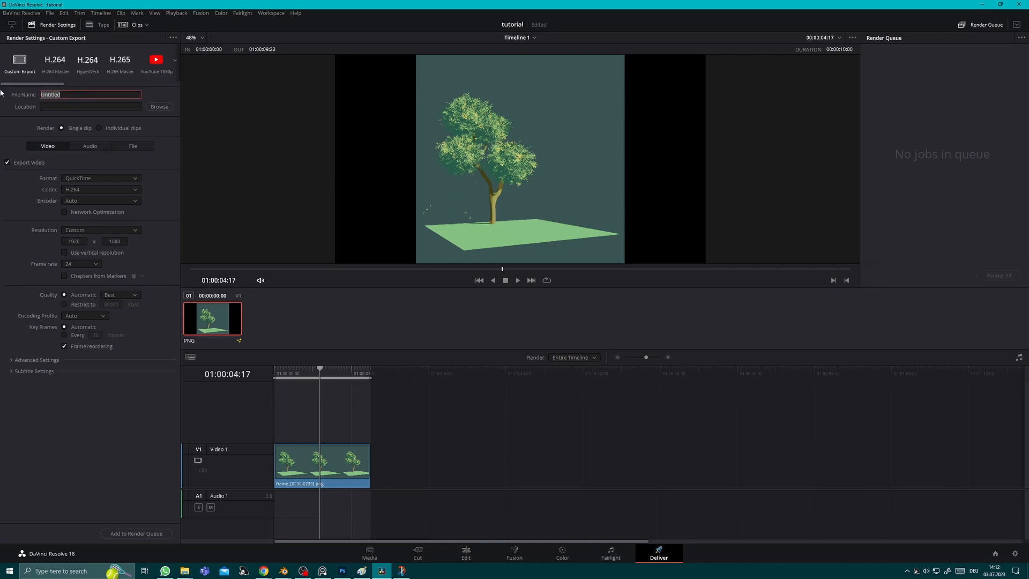
{"action": "type", "text": "Tutio"}
{"action": "type", "text": "oria"}
Set the export format to MP4 with the H.264 codec and expand the advanced settings
{"action": "left_click", "coordinate": [82, 180]}
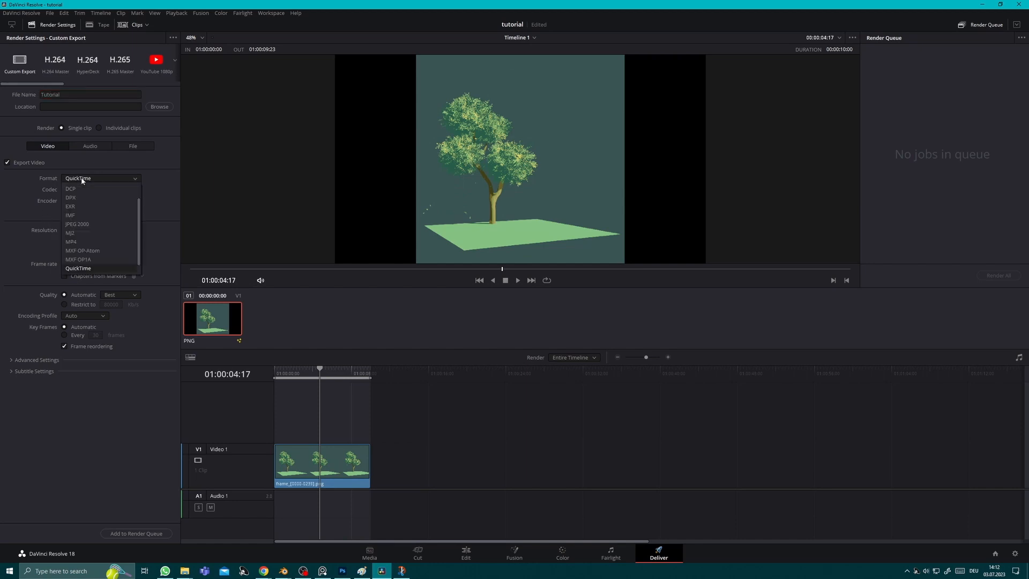
{"action": "scroll", "coordinate": [78, 232], "scroll_direction": "down", "scroll_amount": 1}
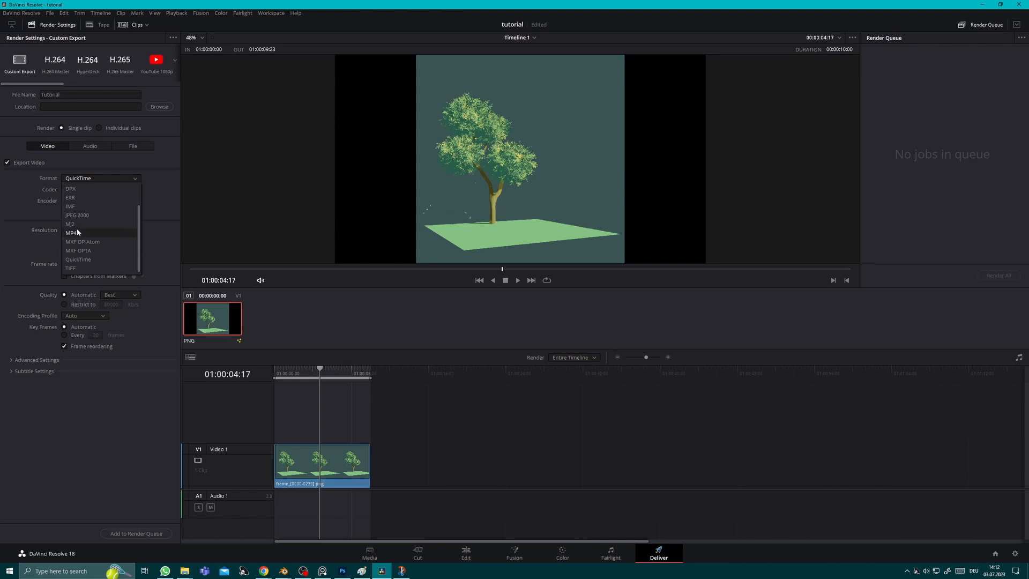
{"action": "left_click", "coordinate": [78, 232]}
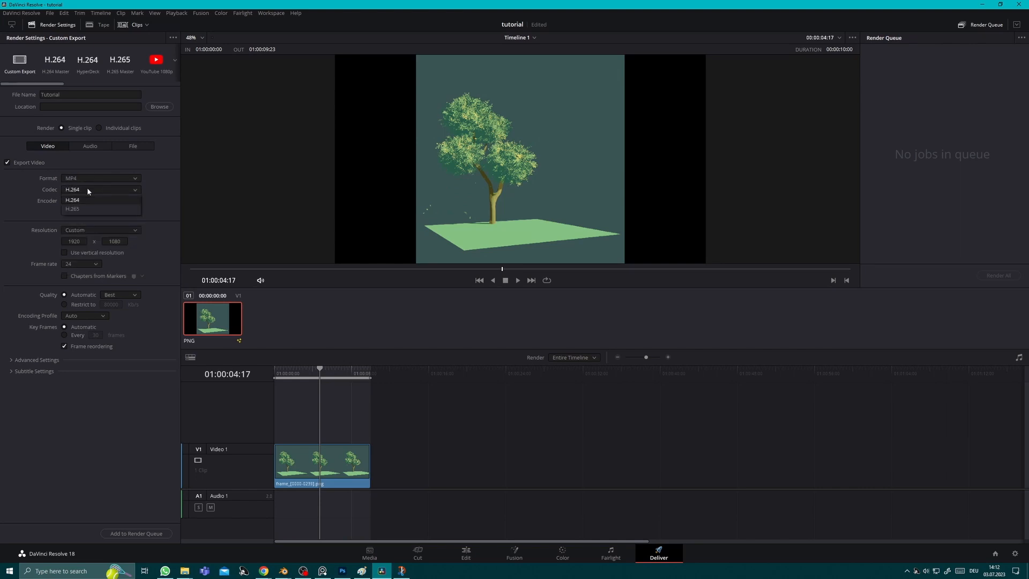
{"action": "left_click", "coordinate": [75, 193]}
{"action": "left_click", "coordinate": [34, 360]}
{"action": "scroll", "coordinate": [87, 229], "scroll_direction": "down", "scroll_amount": 2}
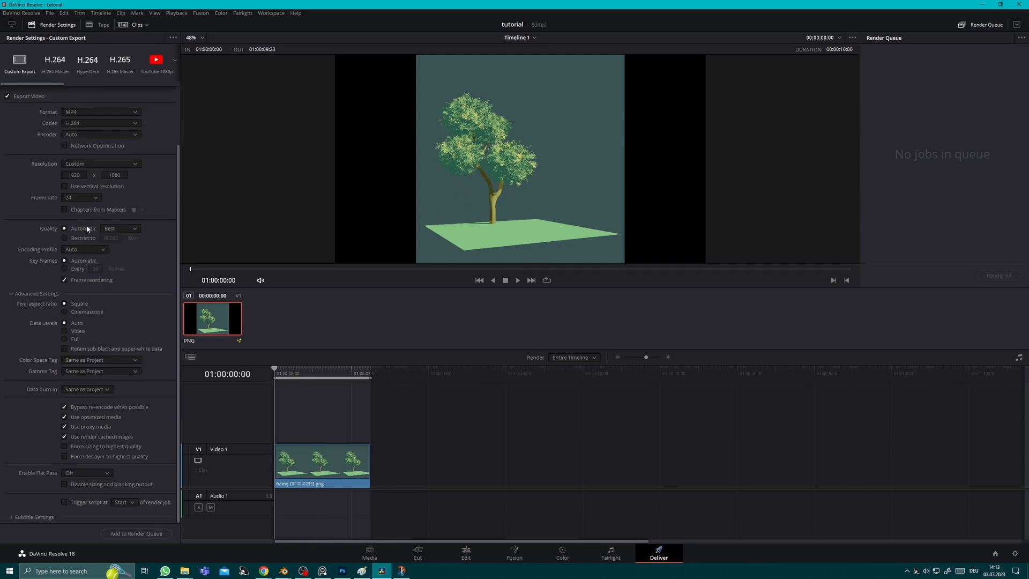
Add the export to the render queue and choose the Tutorial folder in BlenderProjects as its destination
{"action": "left_click", "coordinate": [120, 534]}
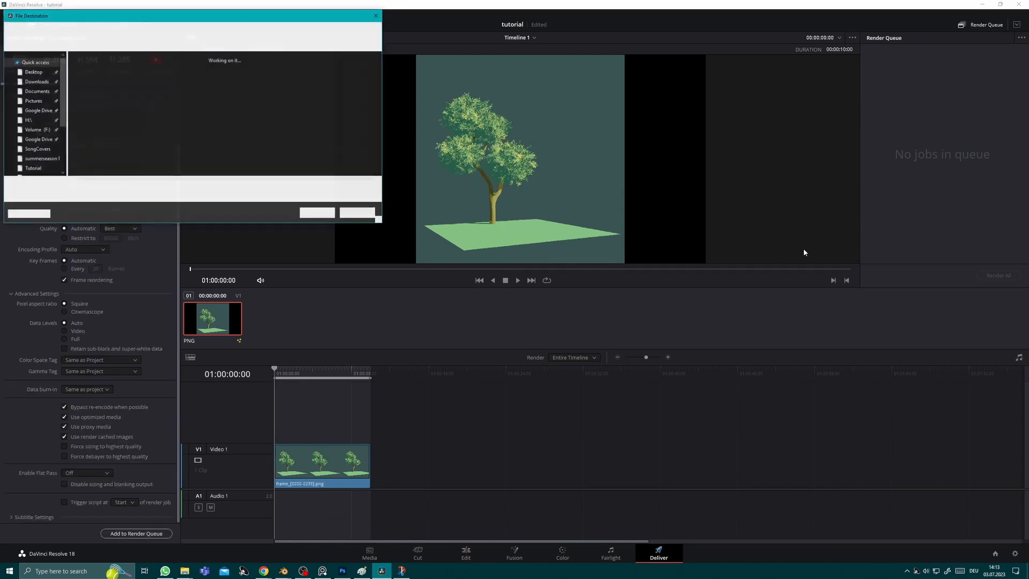
{"action": "left_click_drag", "start_coordinate": [161, 10], "coordinate": [337, 48]}
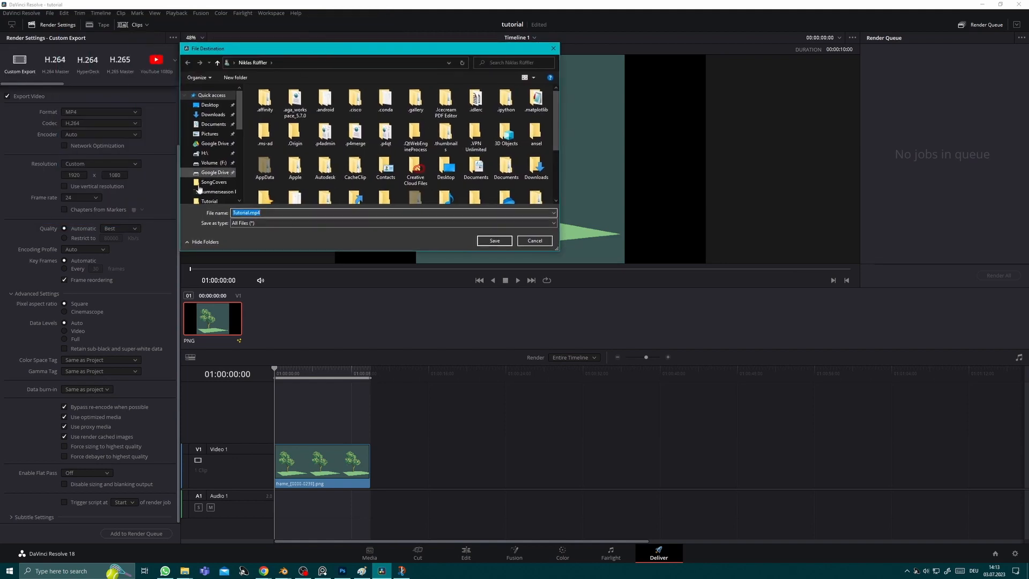
{"action": "scroll", "coordinate": [206, 175], "scroll_direction": "down", "scroll_amount": 1}
{"action": "left_click", "coordinate": [202, 185]}
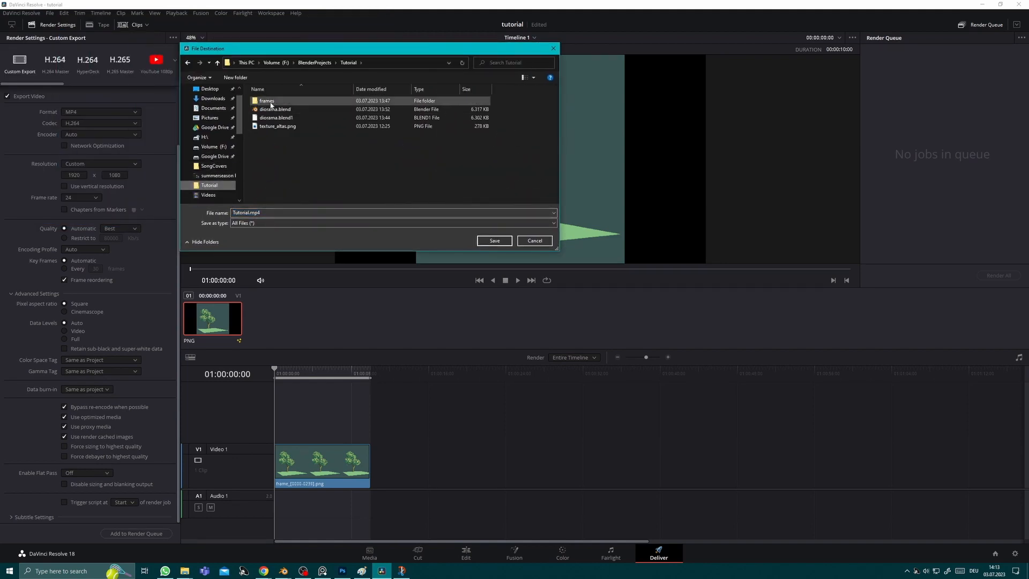
Save the Tutorial.mp4 job in a new folder named davinci and render it
{"action": "right_click", "coordinate": [275, 150]}
{"action": "mouse_move", "coordinate": [321, 252]}
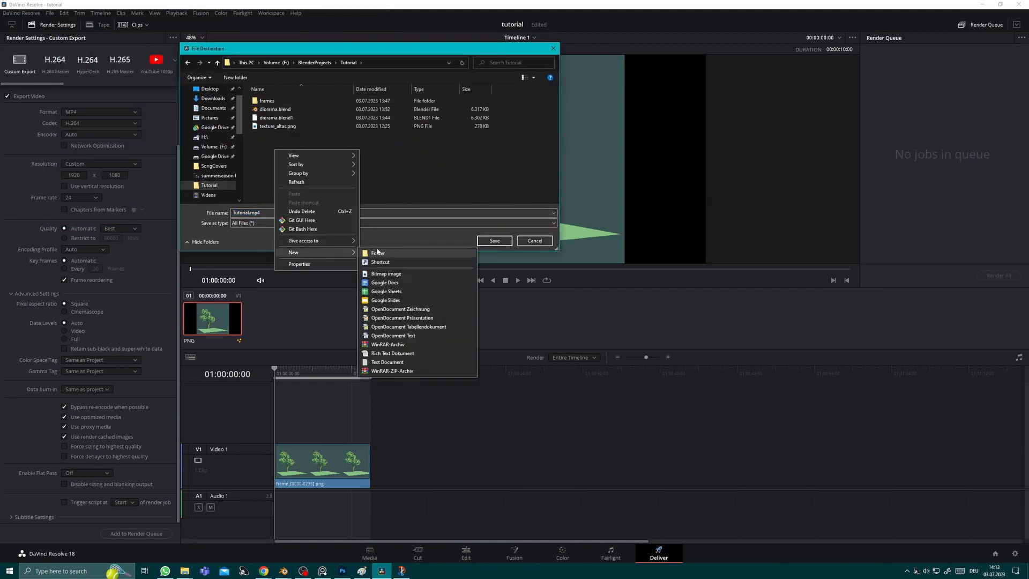
{"action": "left_click", "coordinate": [390, 254]}
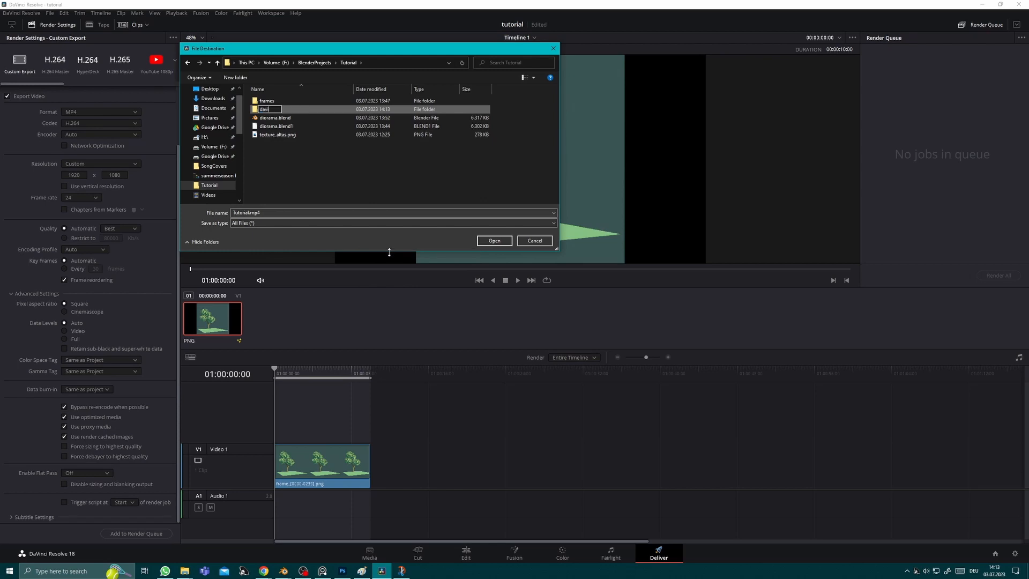
{"action": "key", "text": "Return"}
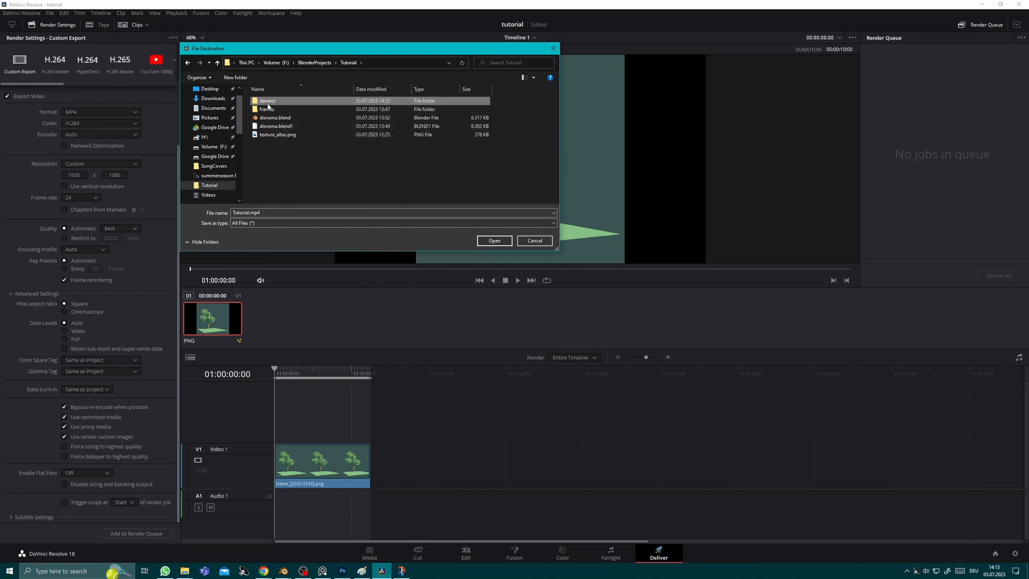
{"action": "key", "text": "Return"}
{"action": "left_click", "coordinate": [493, 241]}
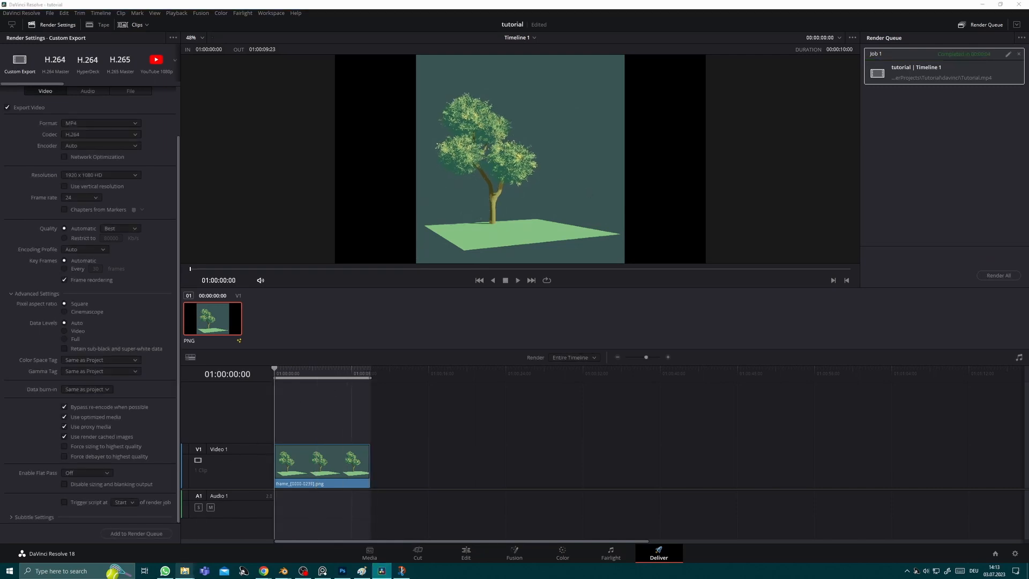
Switch to File Explorer and play the rendered Tutorial.mp4 from the davinci folder
{"action": "mouse_move", "coordinate": [184, 571]}
{"action": "left_click", "coordinate": [150, 536]}
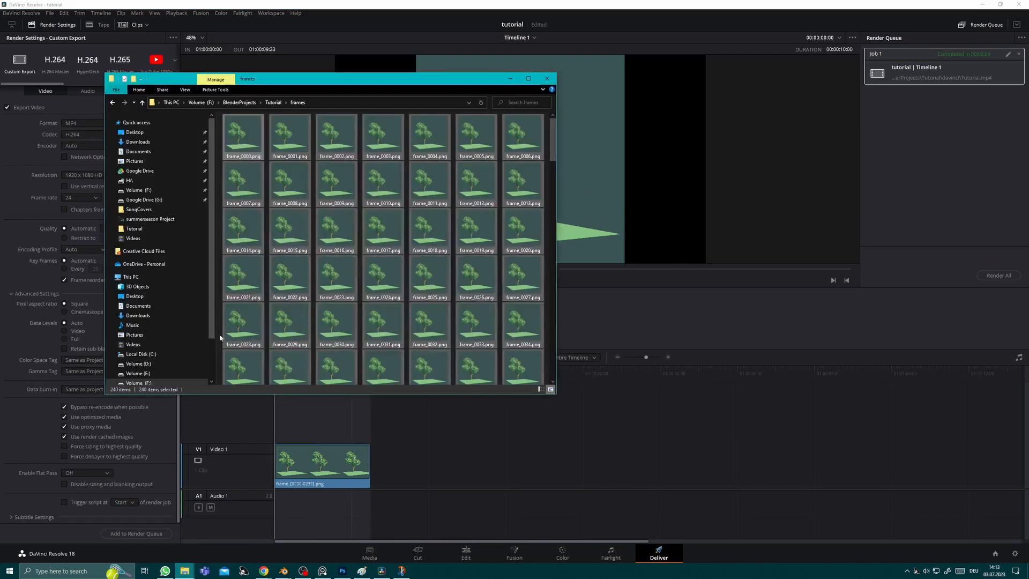
{"action": "left_click", "coordinate": [274, 103]}
{"action": "double_click", "coordinate": [242, 130]}
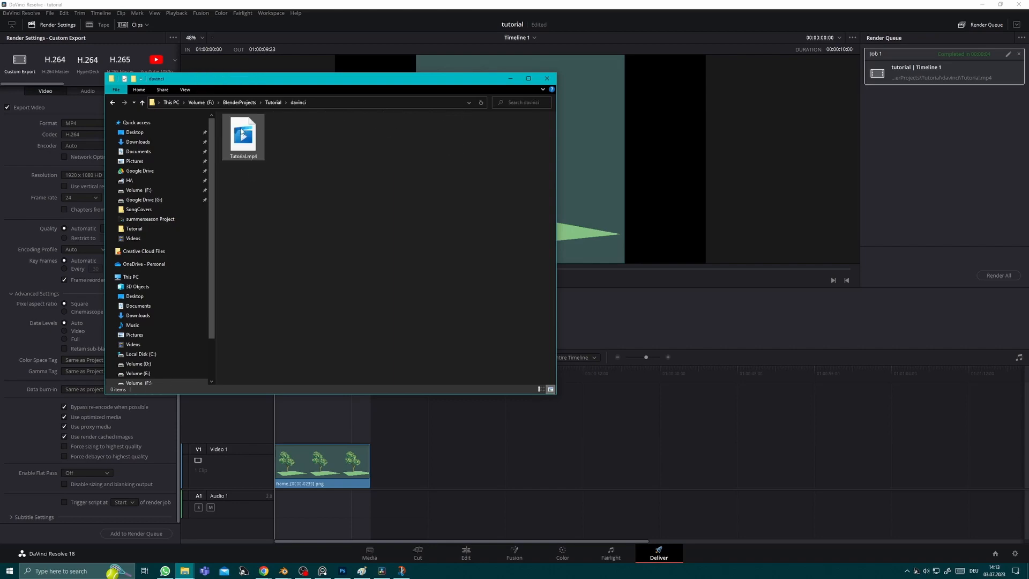
{"action": "double_click", "coordinate": [242, 131]}
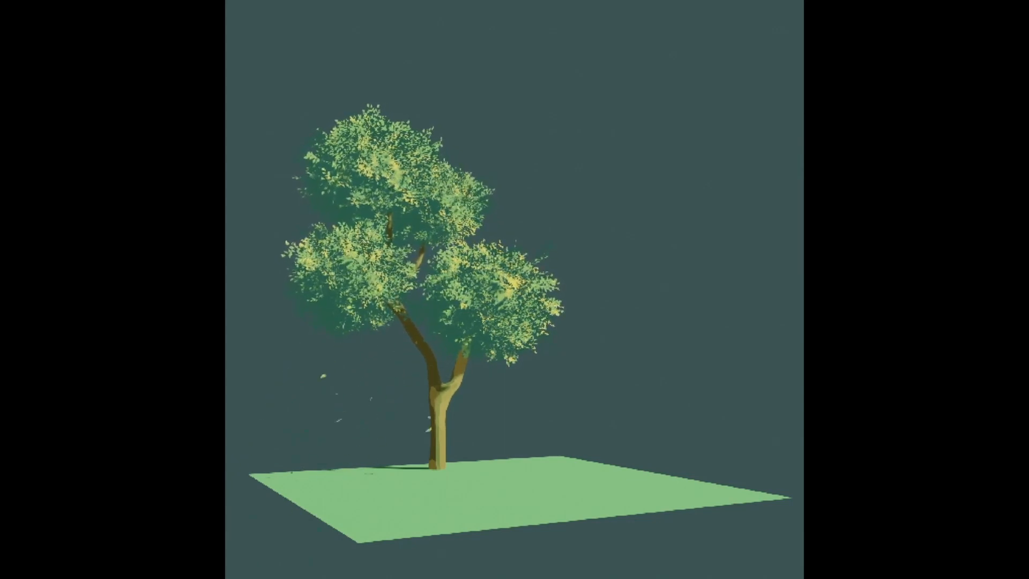
Check the rendered video in full screen, and close the video player and the File Explorer window
{"action": "key", "text": "Escape"}
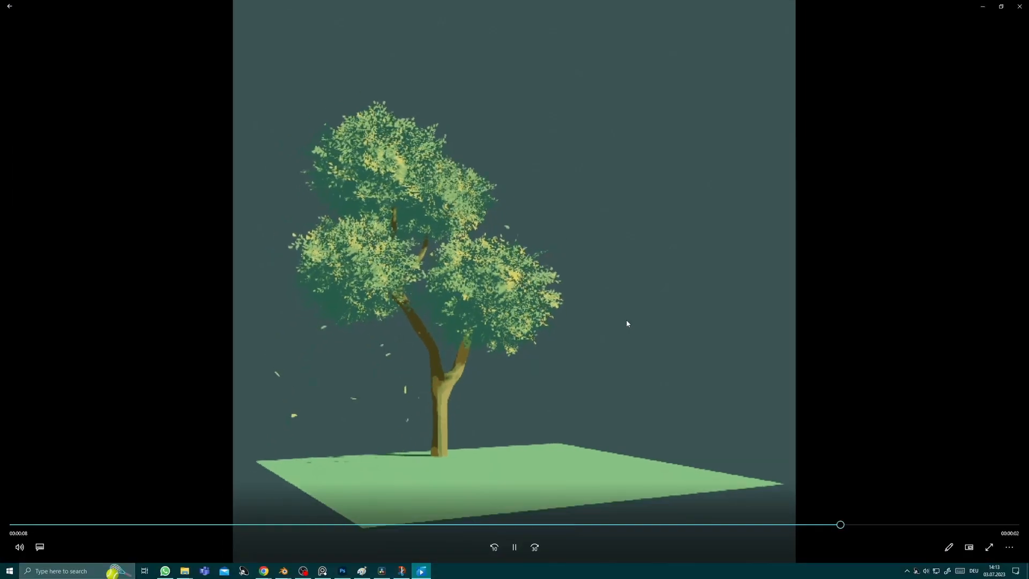
{"action": "left_click", "coordinate": [989, 547]}
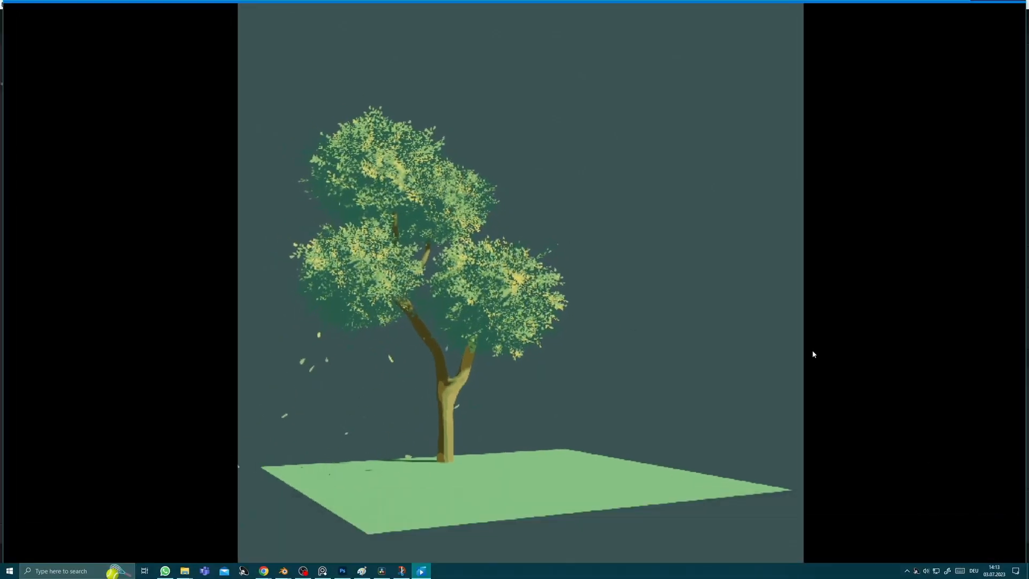
{"action": "key", "text": "Escape"}
{"action": "left_click", "coordinate": [1018, 9]}
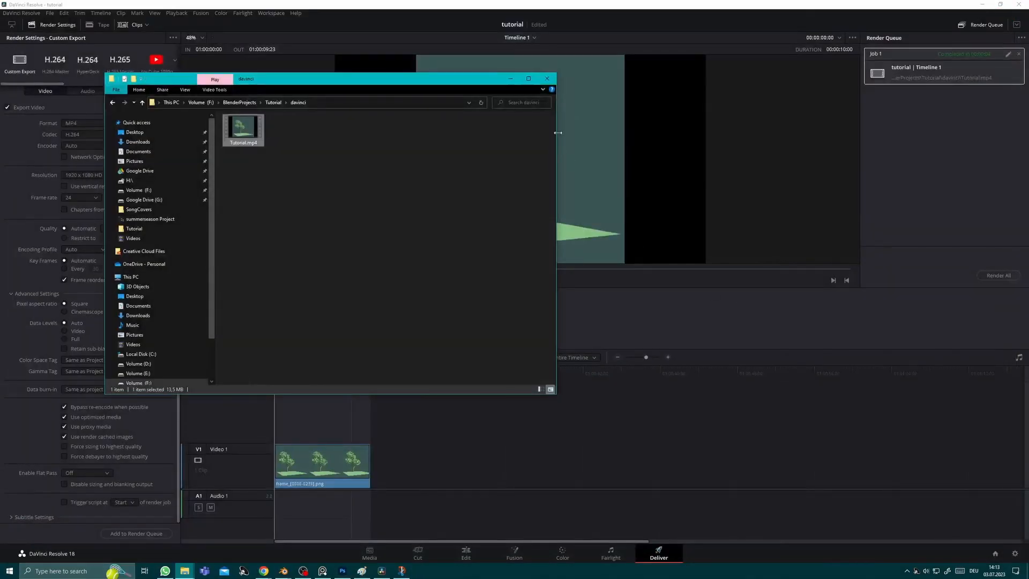
{"action": "left_click", "coordinate": [544, 77]}
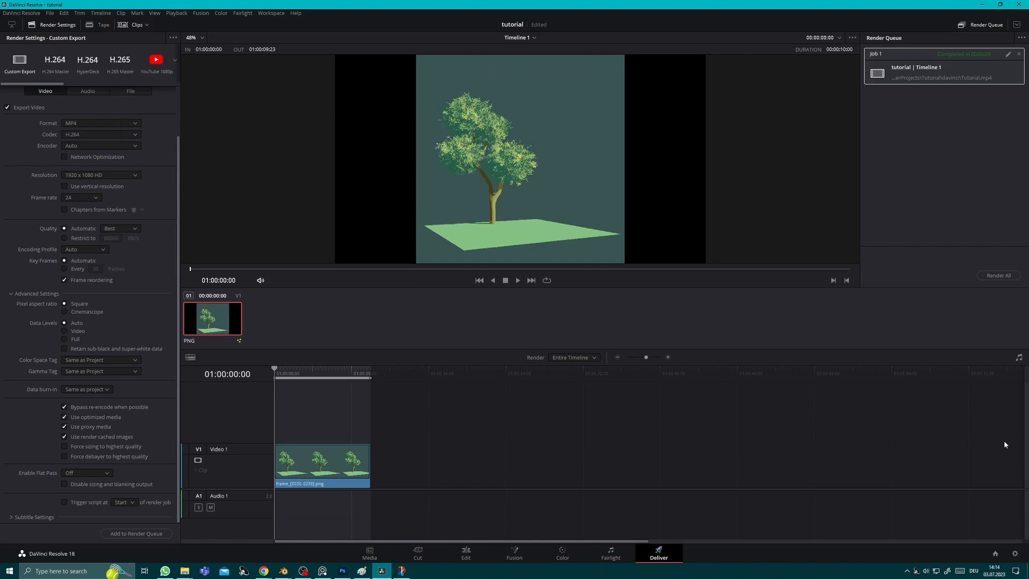